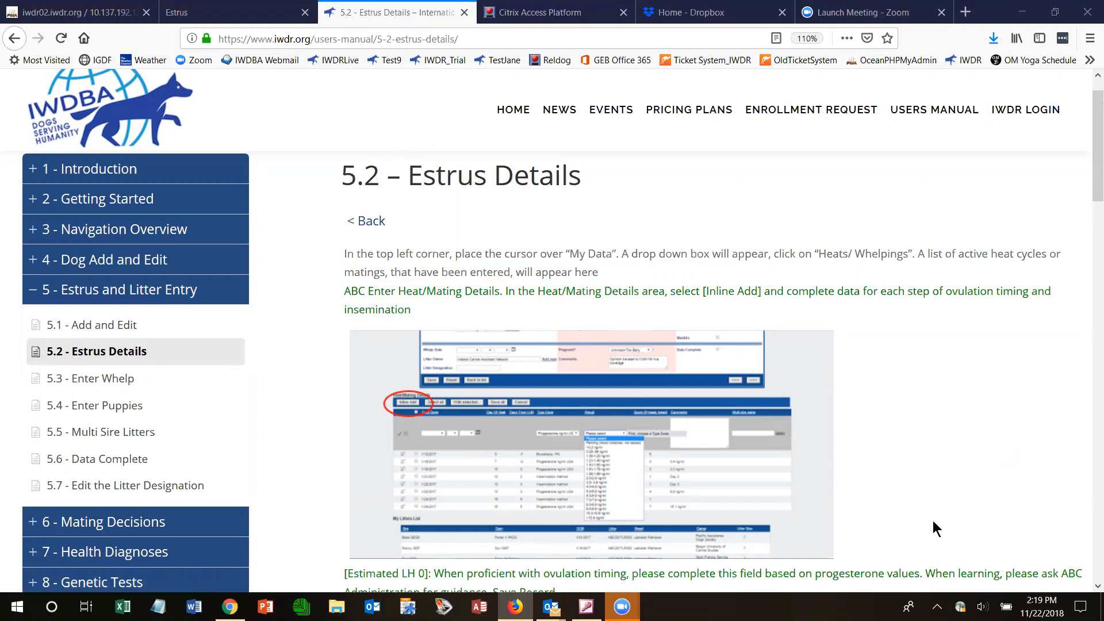
Switch to the dog registry site and open the My Estrus/My Whelpings list
key(ctrl+shift+Tab)
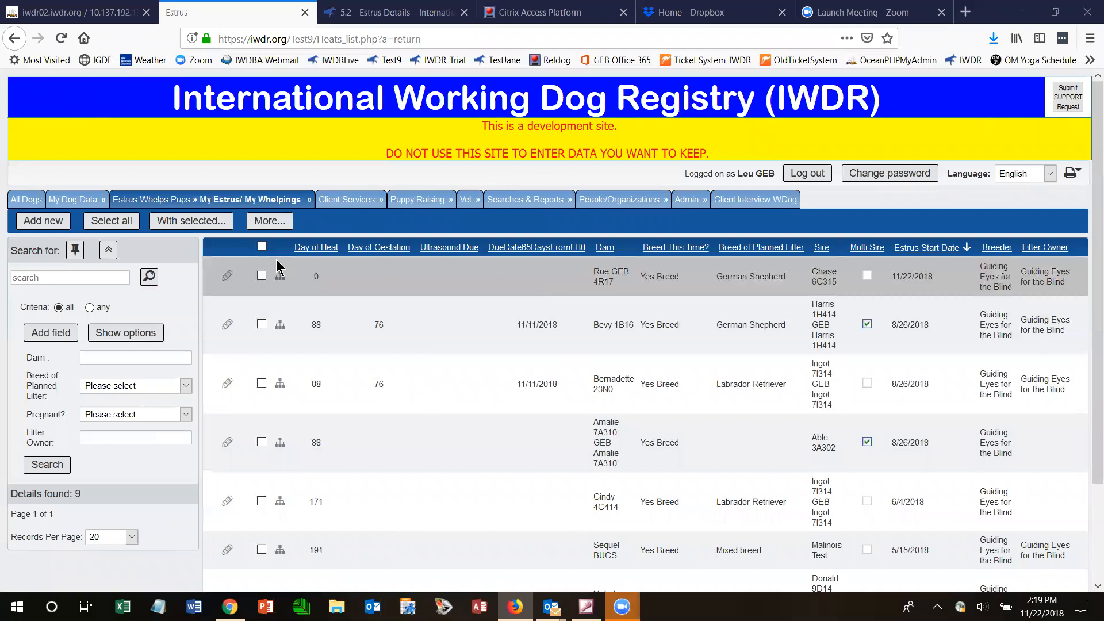
mouse_move(212, 199)
click(144, 224)
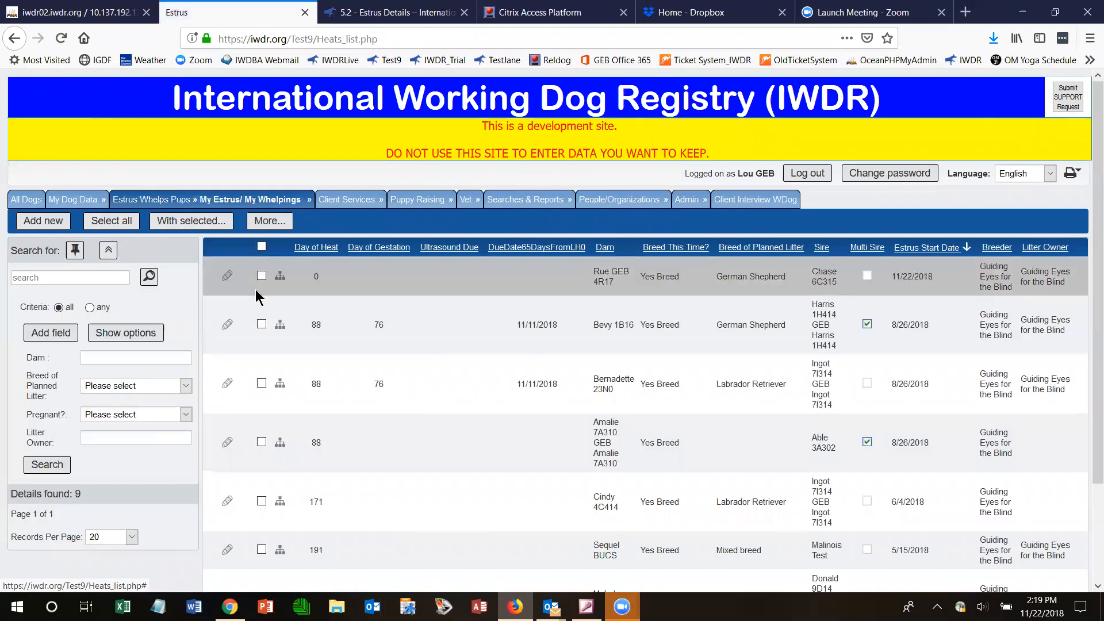
mouse_move(174, 203)
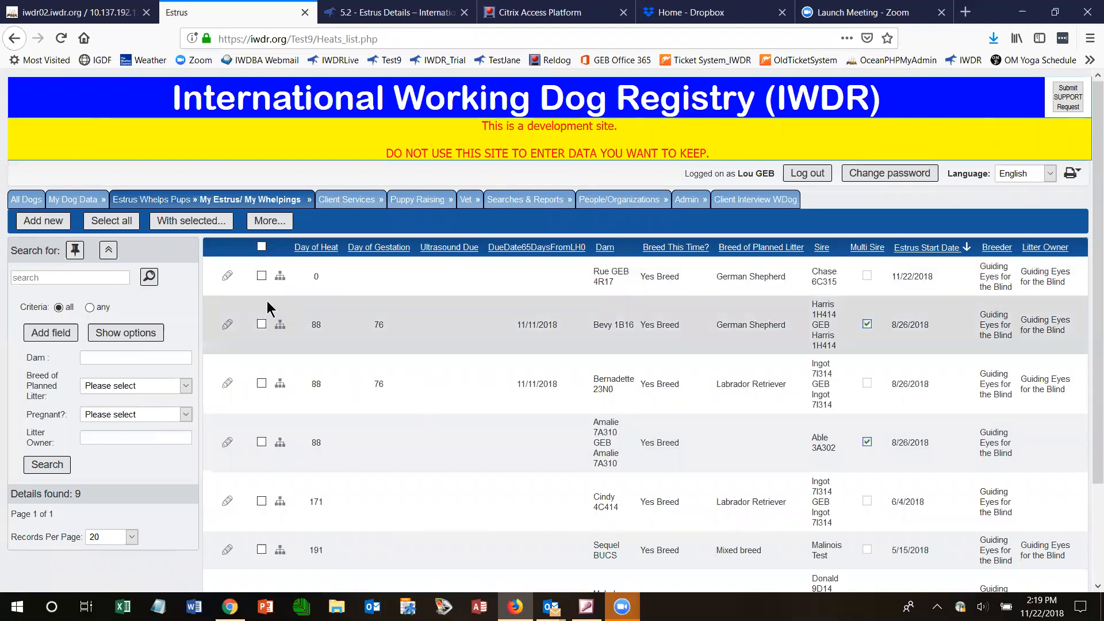
Filter the estrus list to the dam Rue GEB 4R17
click(109, 360)
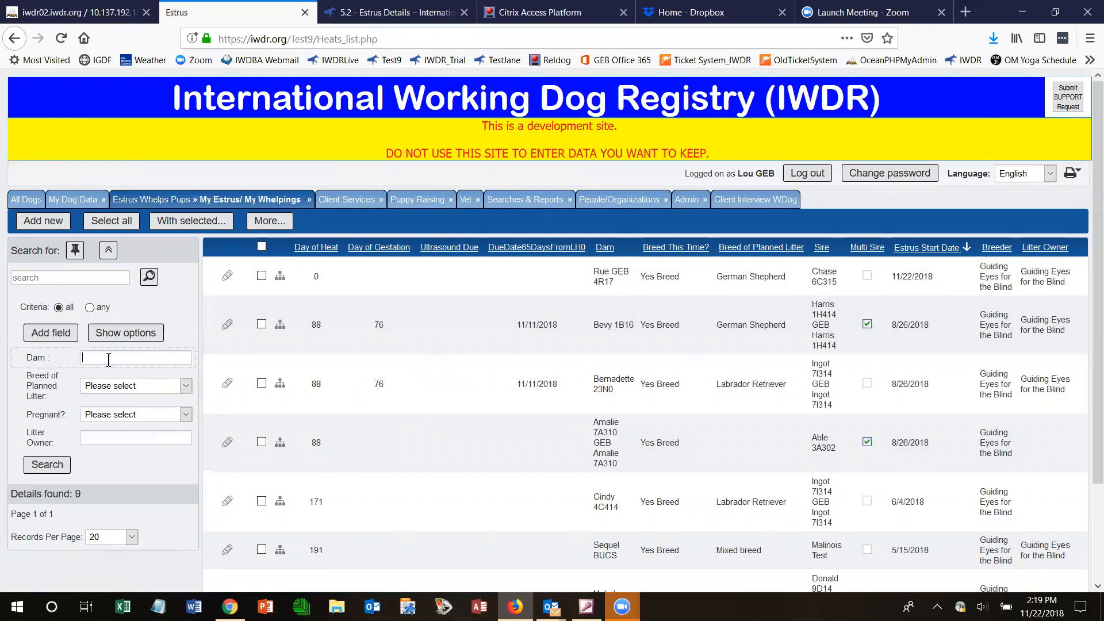
text(Rue)
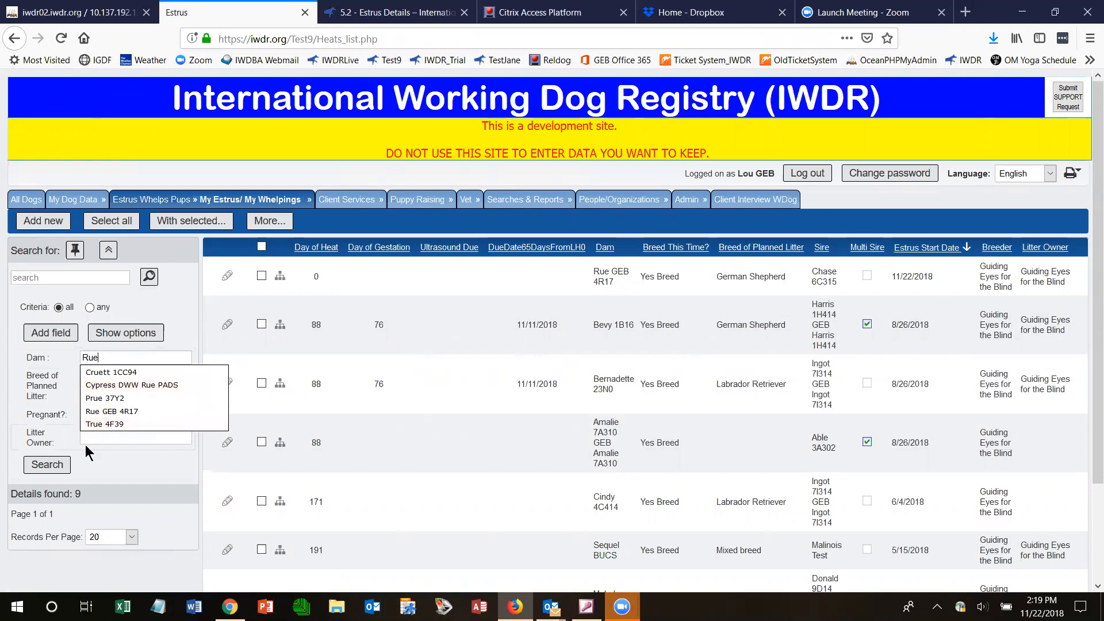
click(98, 411)
click(57, 466)
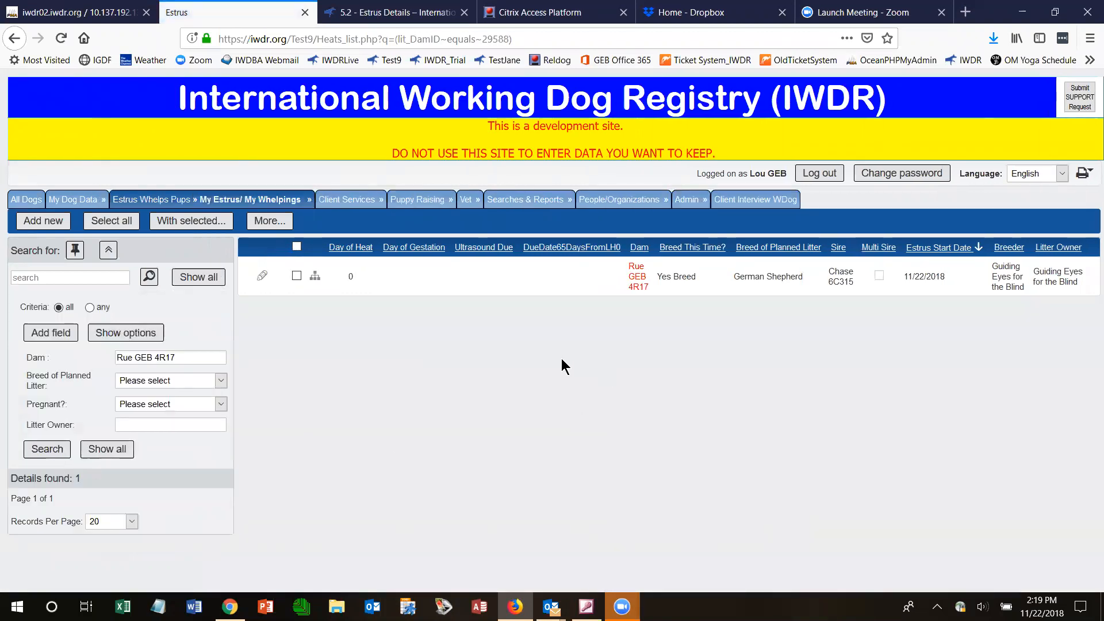
Search MyDogs for the name Rue and display the Estrus & Whelps records of Rue GEB 4R17
mouse_move(82, 203)
click(81, 223)
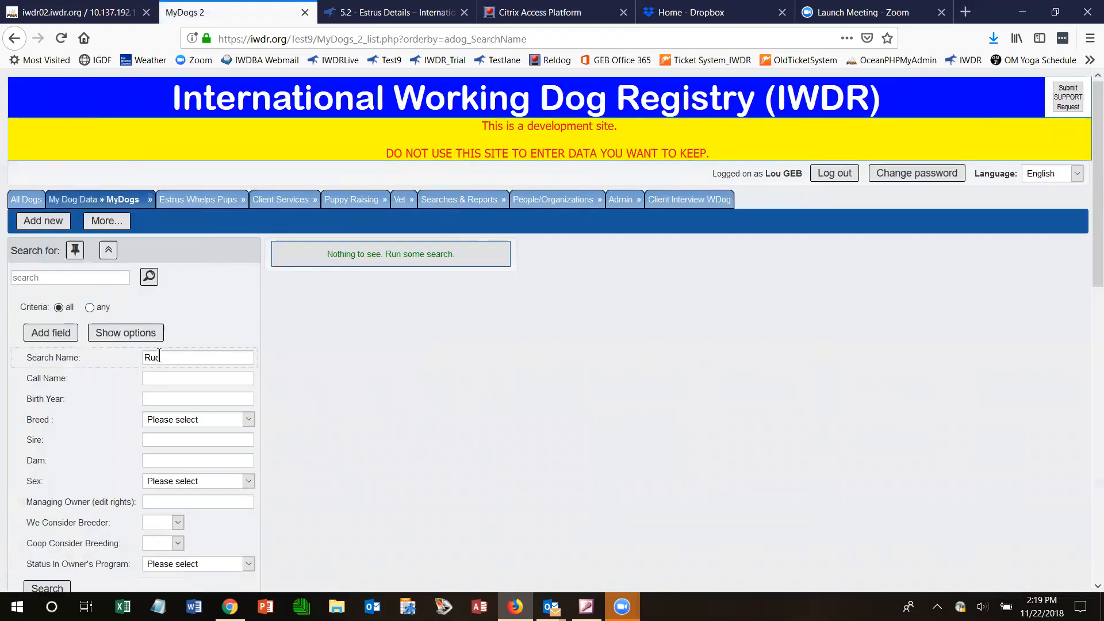
click(57, 588)
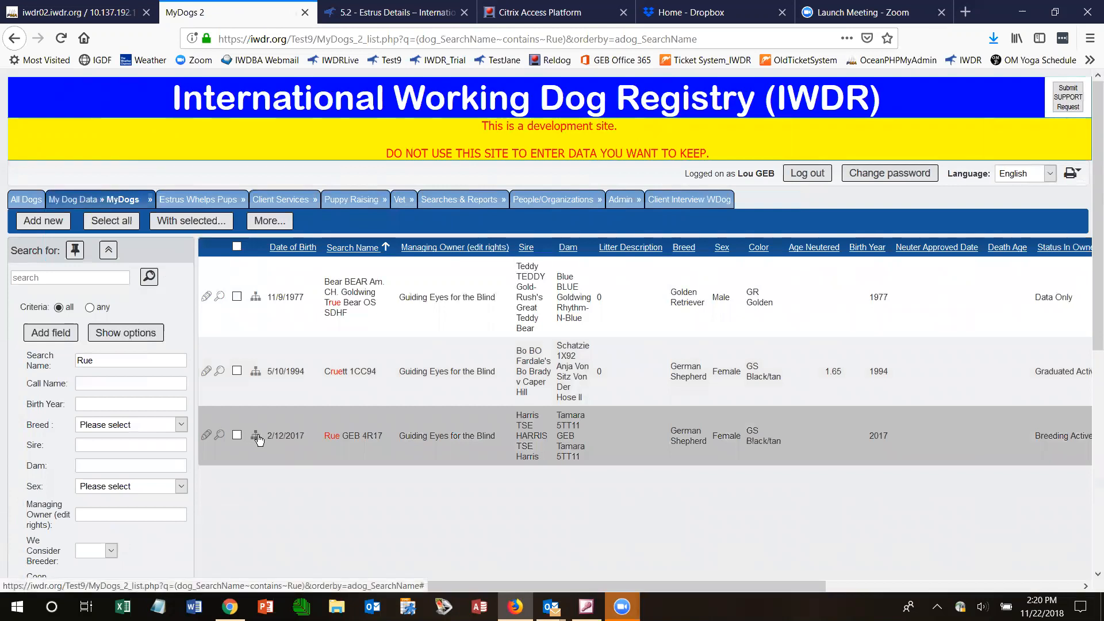
click(257, 440)
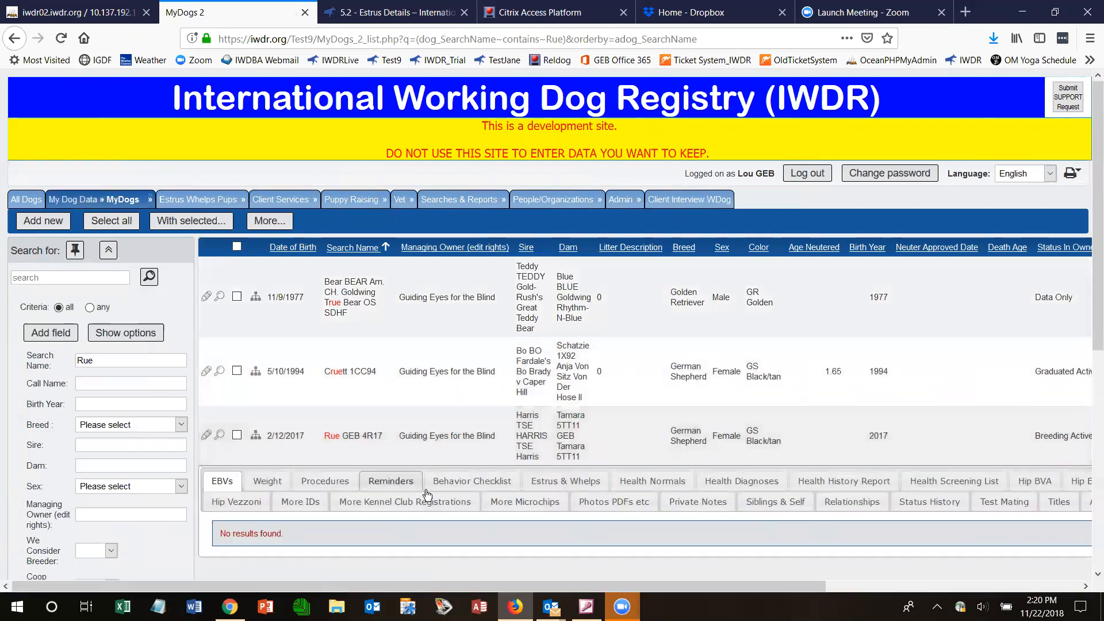
click(573, 485)
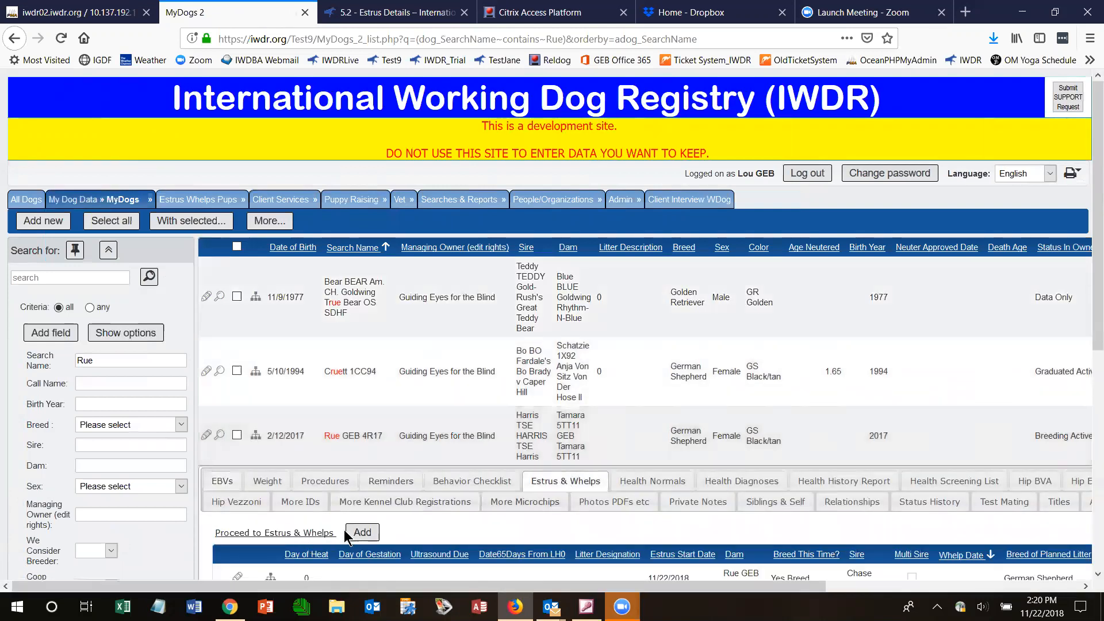
scroll(328, 440, down, 3)
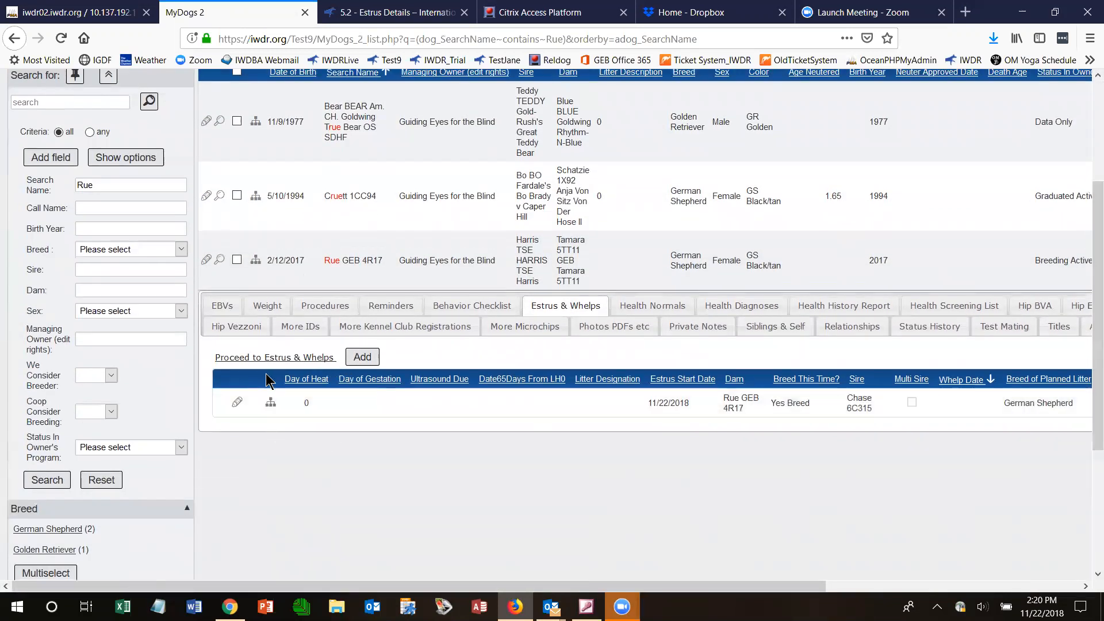
View the edit form of Rue GEB 4R17's estrus record, close it, and open the entry for adding Estrus/Mating Details
click(237, 404)
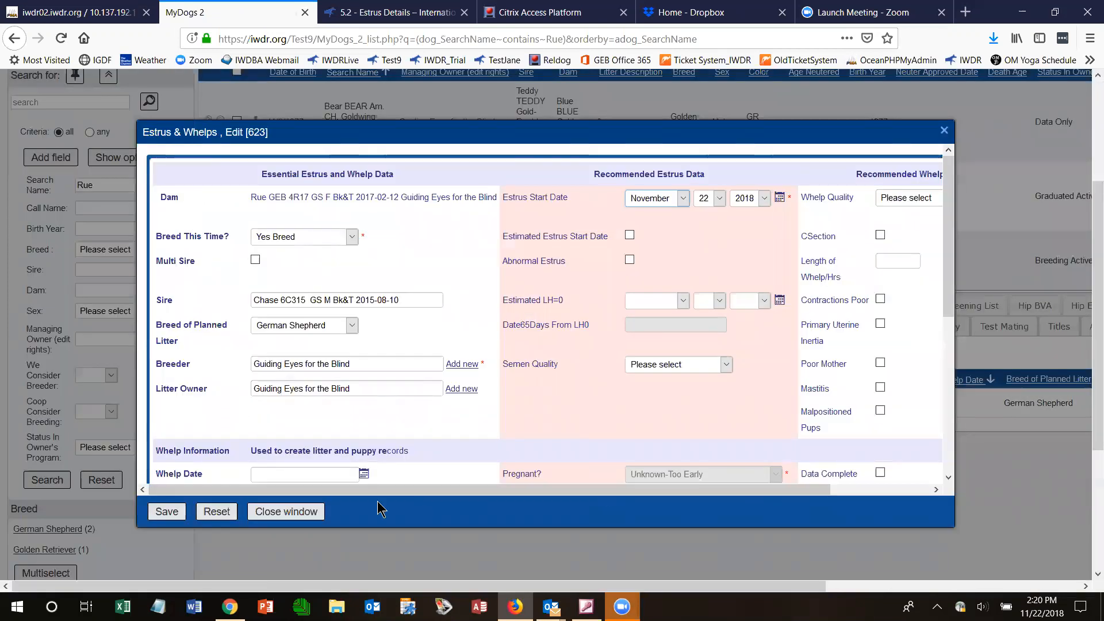
click(285, 511)
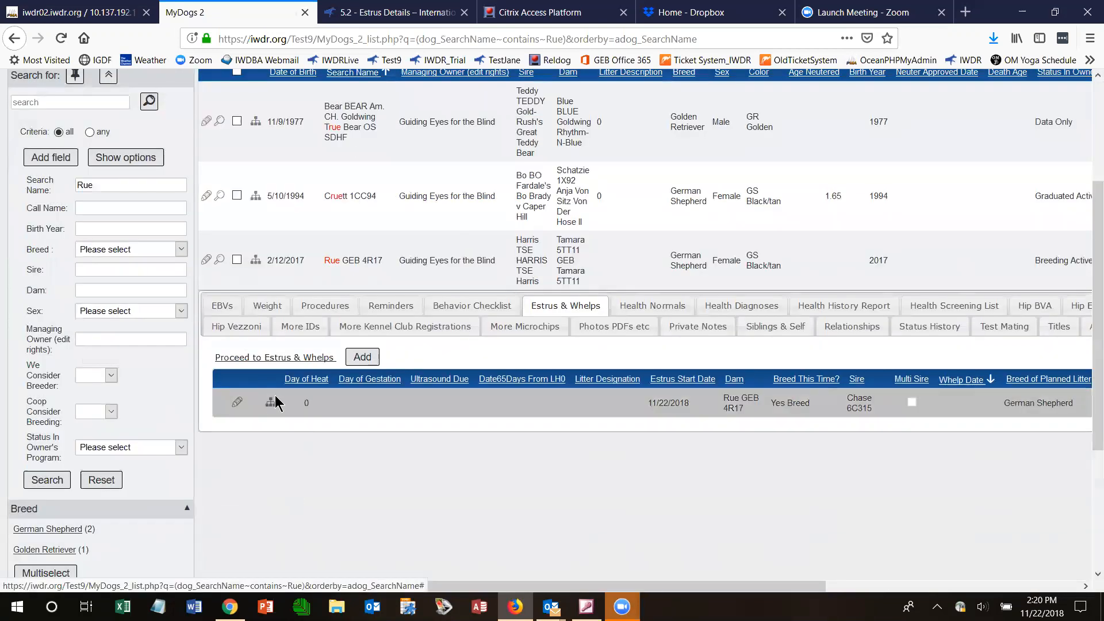
click(280, 405)
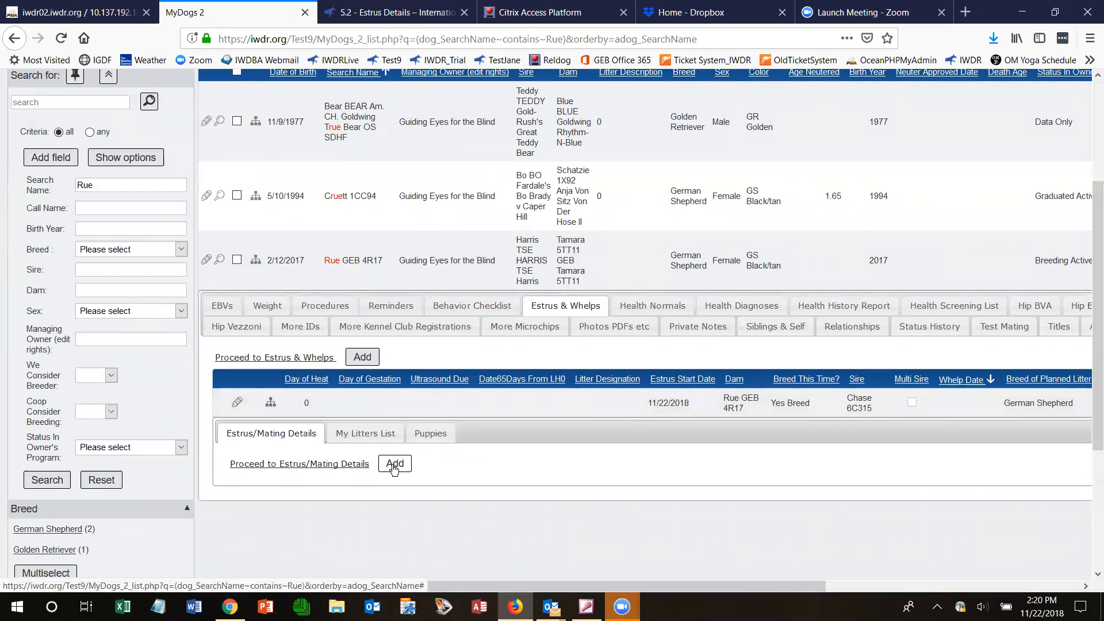
click(395, 466)
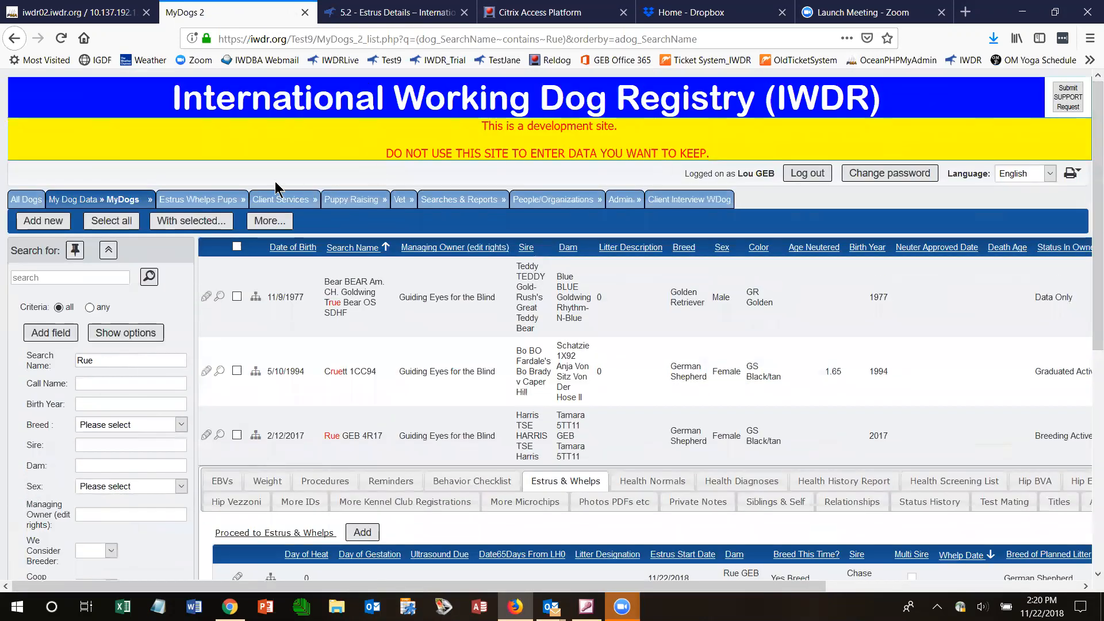
Open Rue GEB 4R17's estrus record for editing from the My Estrus/My Whelpings list
click(203, 219)
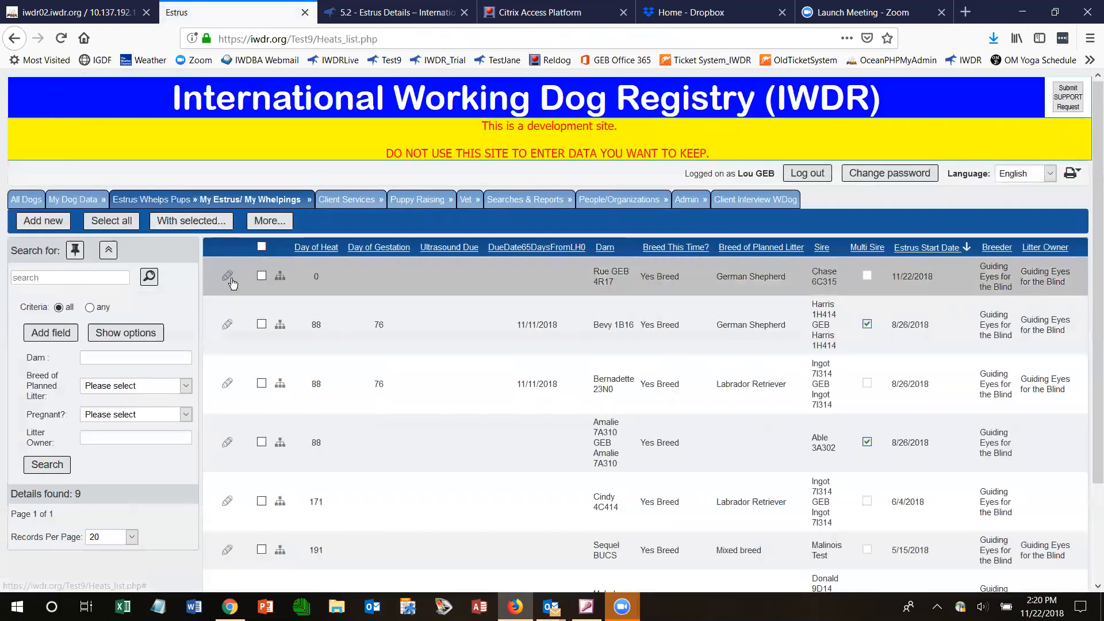
click(228, 279)
mouse_move(1089, 145)
mouse_down()
mouse_move(1087, 377)
mouse_move(1087, 172)
mouse_move(1086, 352)
mouse_move(1087, 200)
mouse_up()
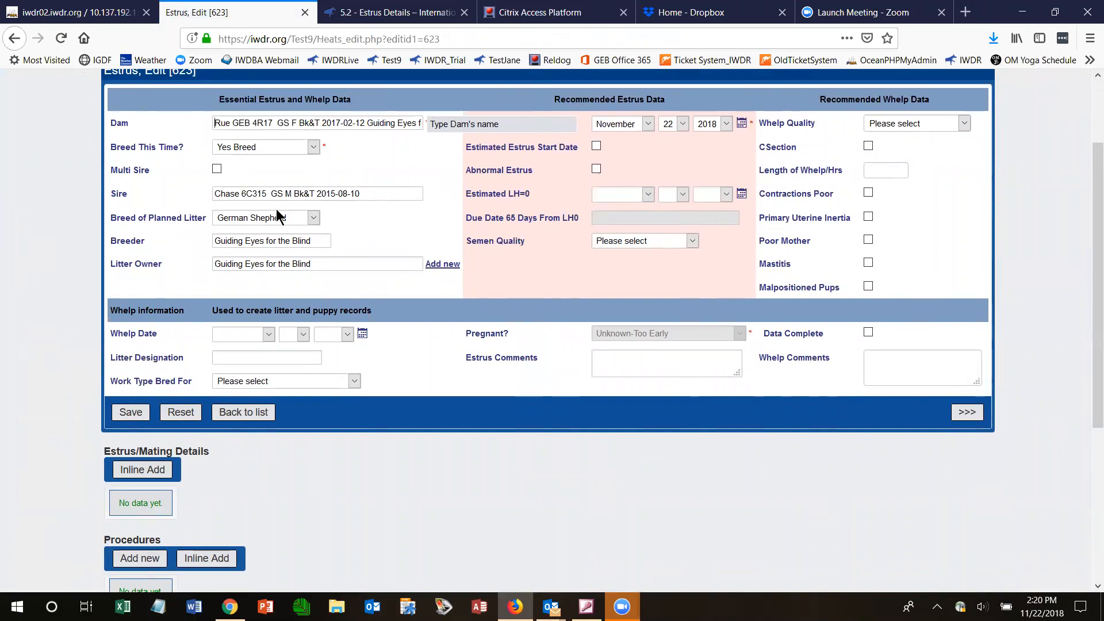
Add and save an inline Estrus/Mating Details row dated November 24, 2018 with type Brucellosis Elisa Test and result Negative 1:50
click(151, 471)
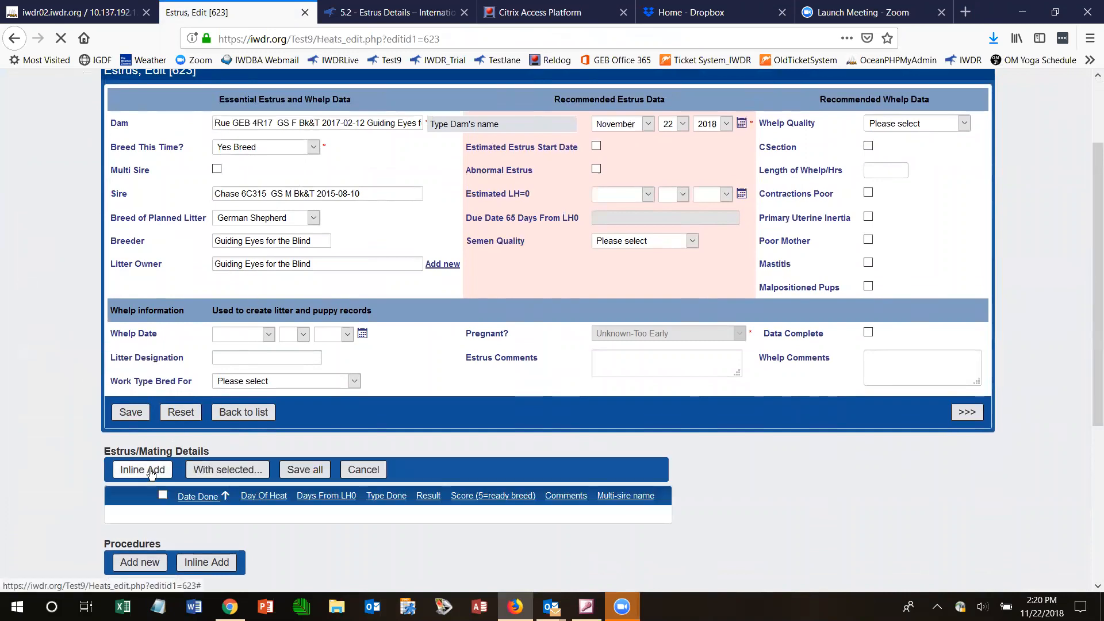
drag(1087, 234, 1088, 346)
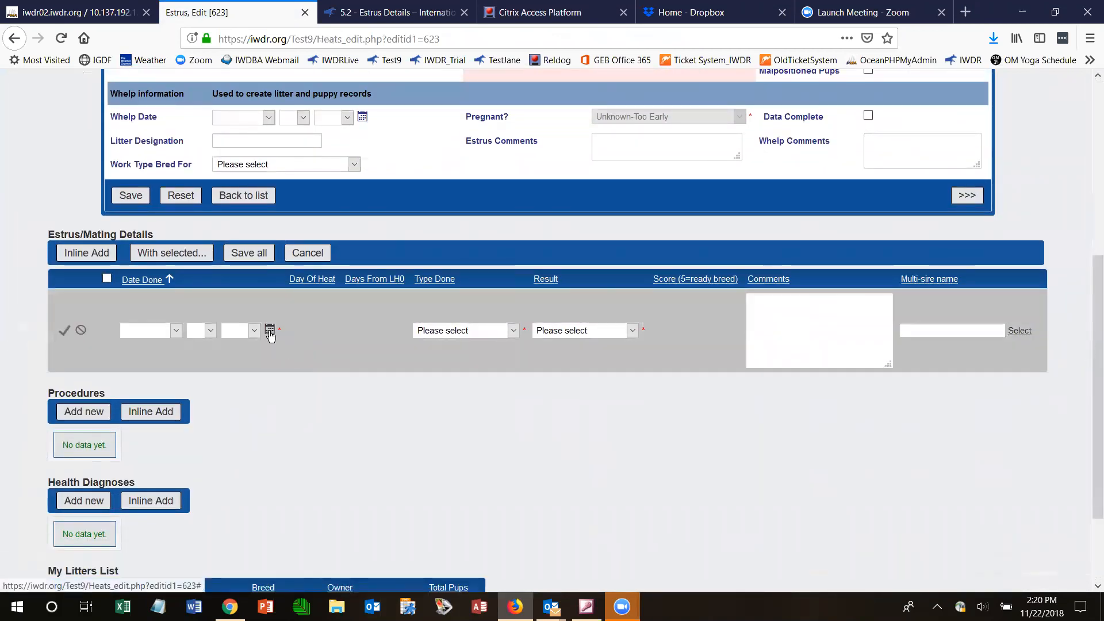
click(269, 331)
click(585, 344)
click(585, 363)
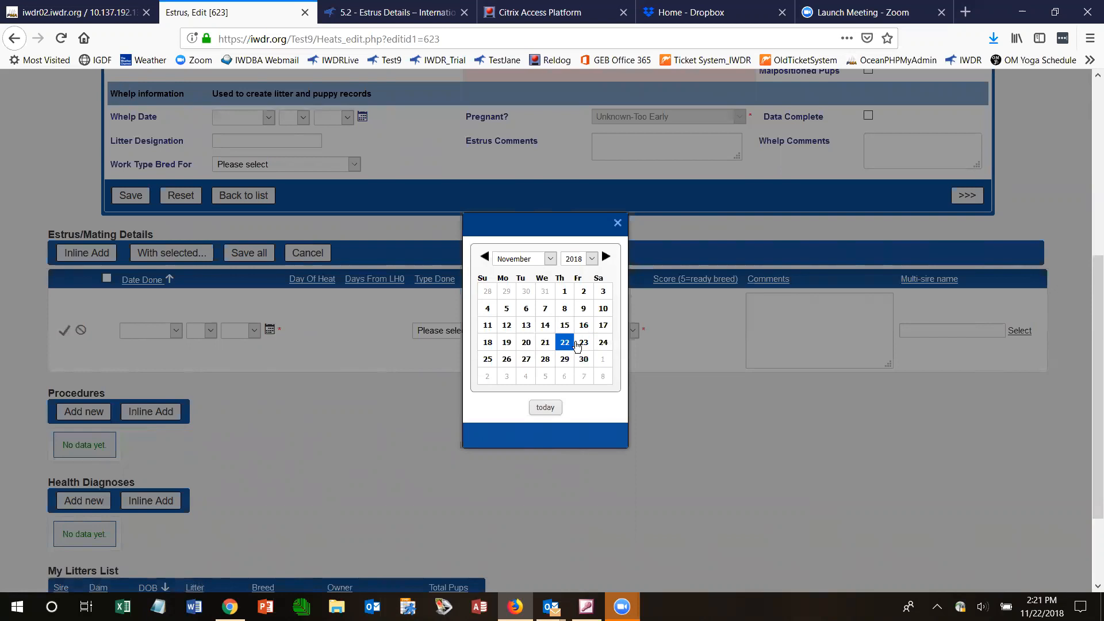
click(602, 343)
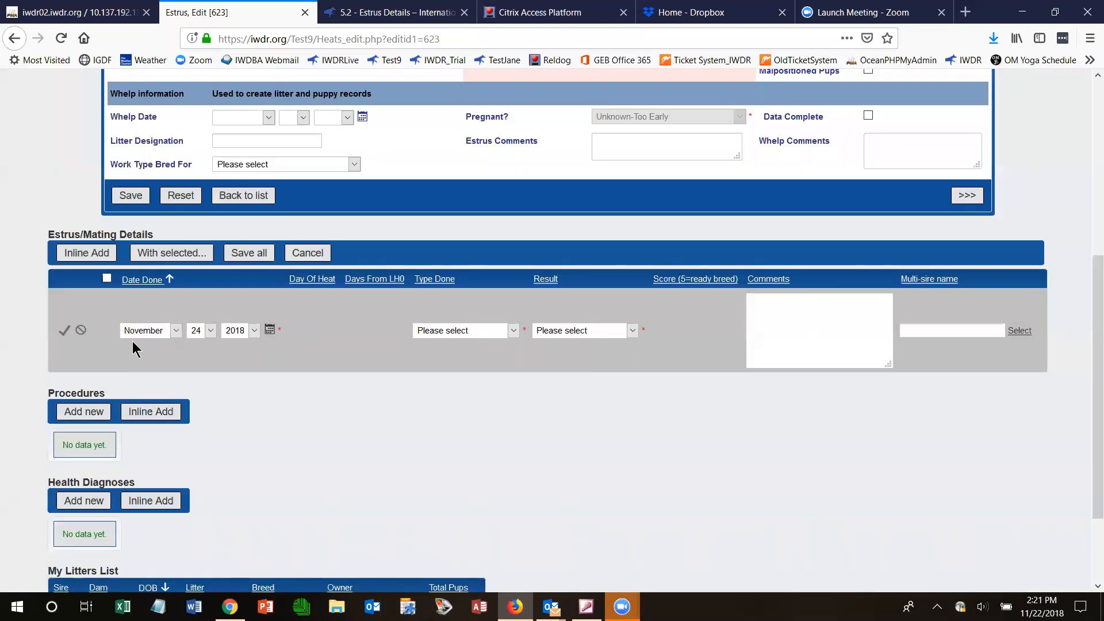
click(514, 332)
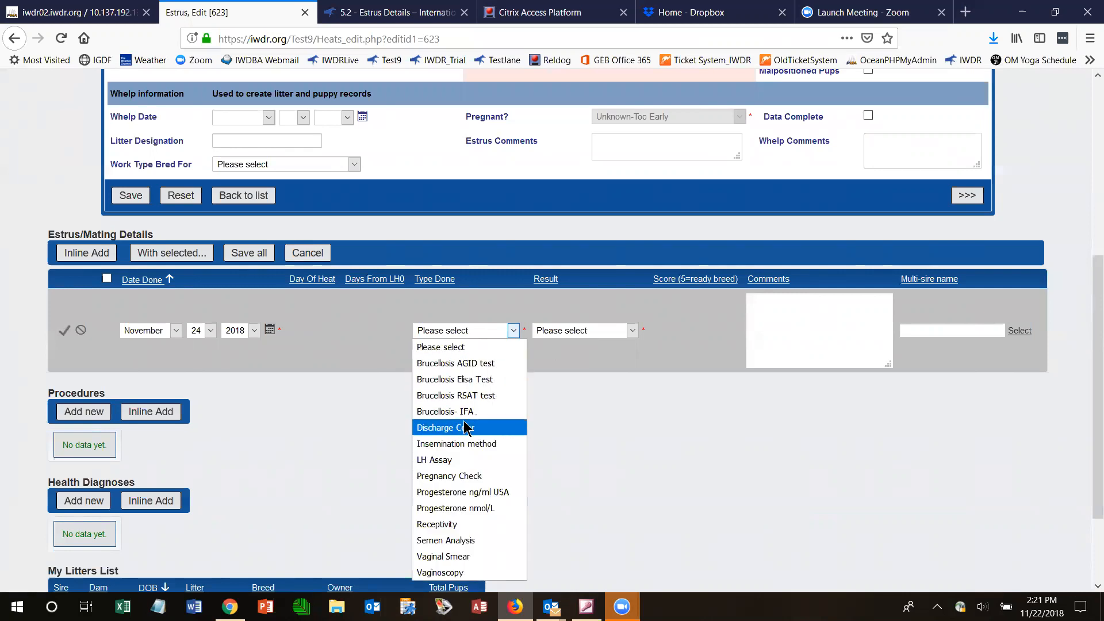
click(465, 378)
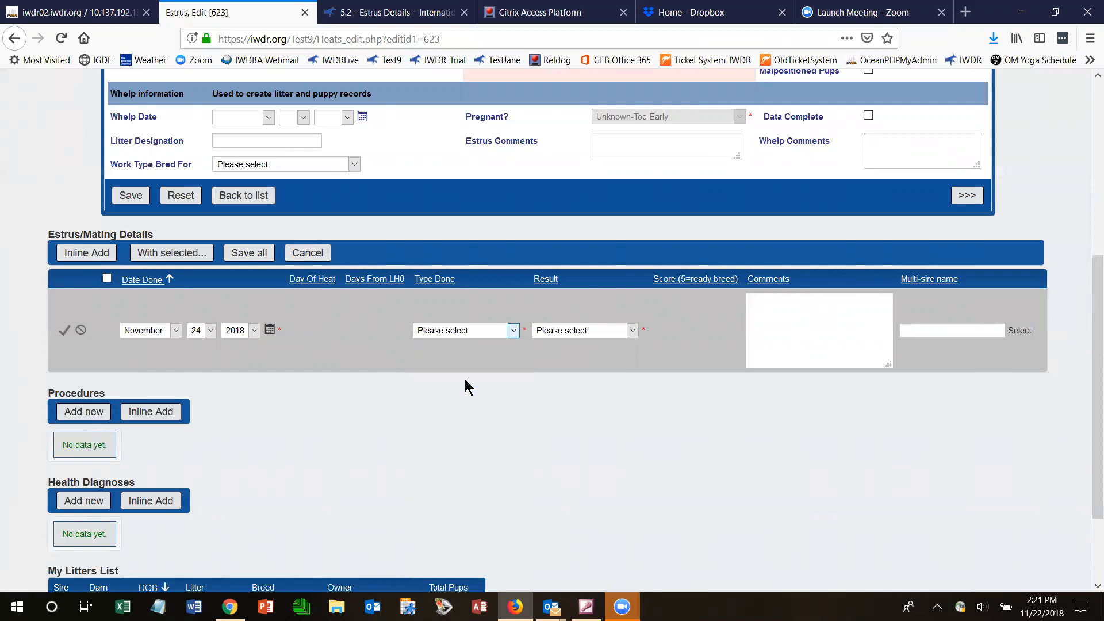
click(632, 332)
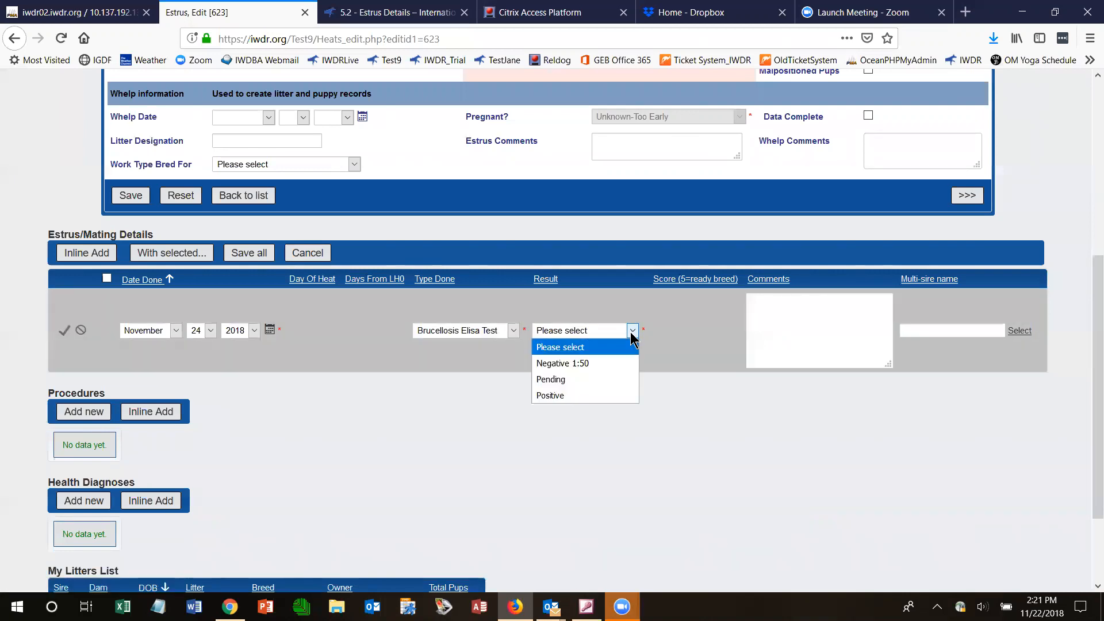
click(563, 363)
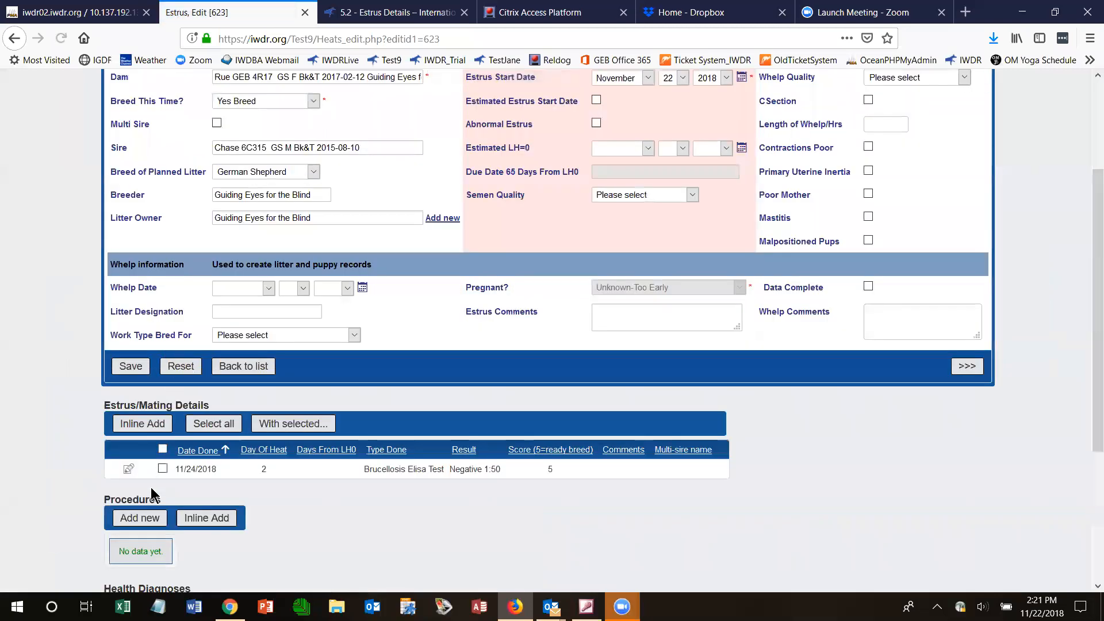
Add and save a second Estrus/Mating Details row dated November 24, 2018 with type Progesterone ng/ml USA and result <0.2 ng/ml
click(142, 424)
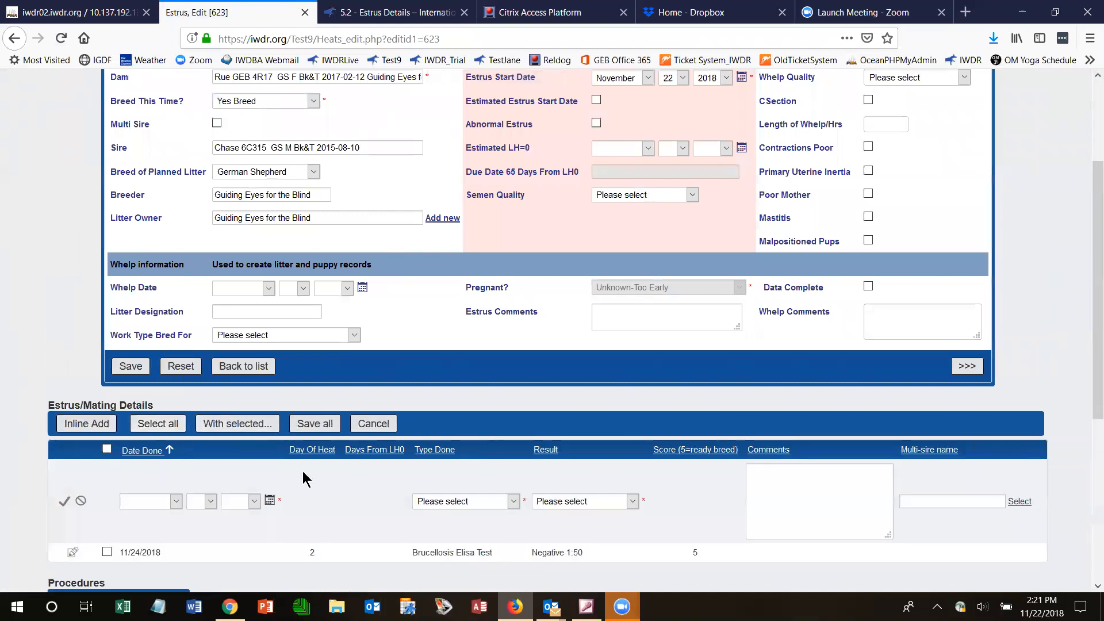
click(271, 501)
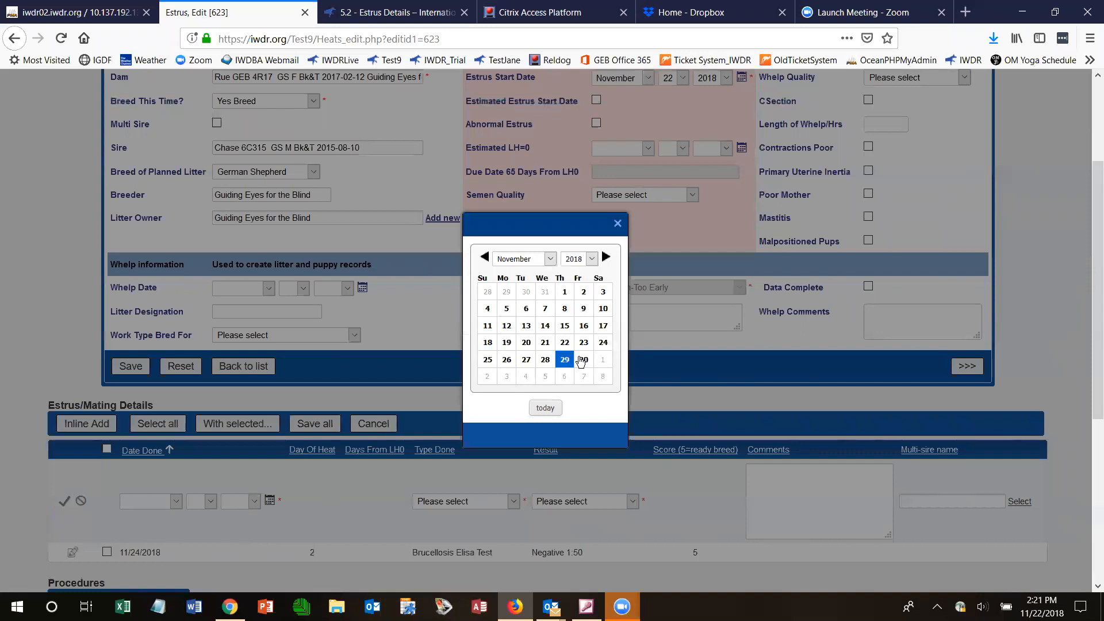
click(602, 342)
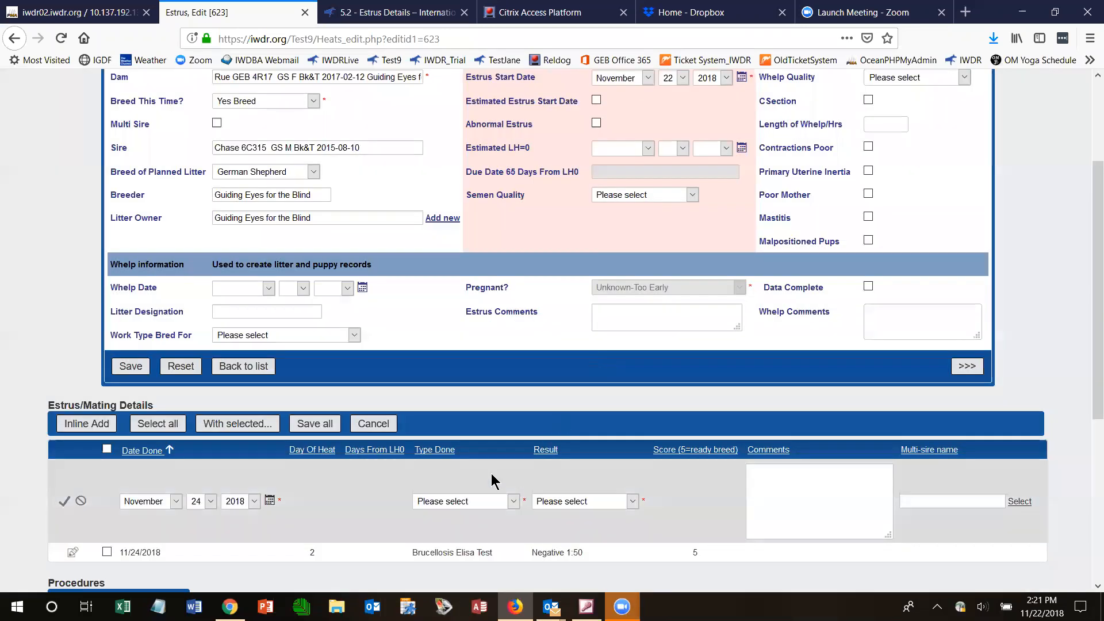
click(512, 500)
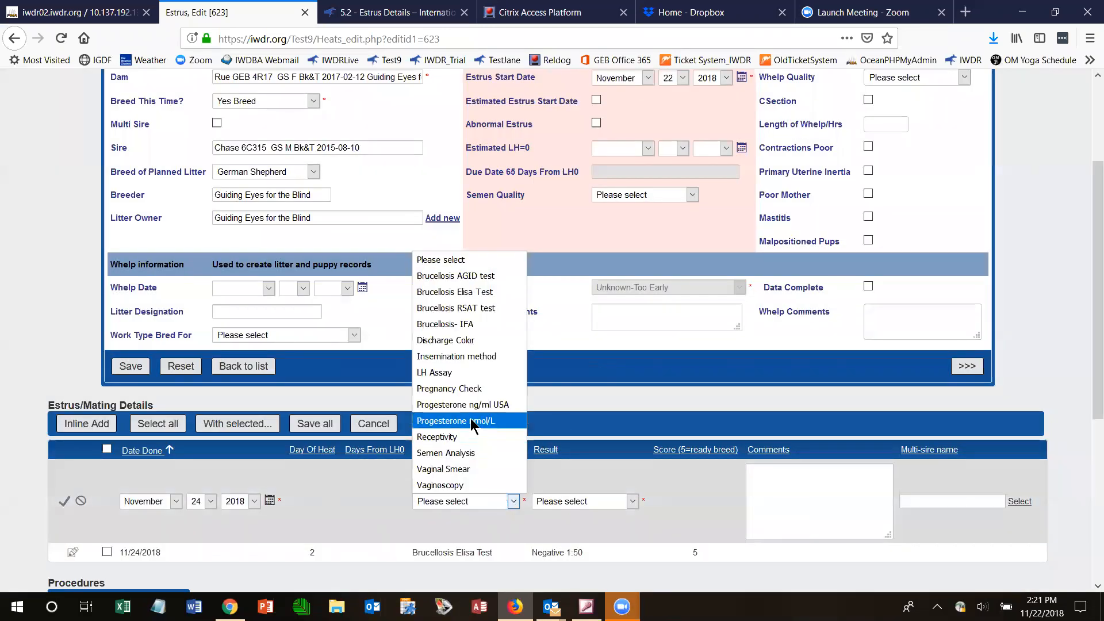
click(487, 415)
click(632, 501)
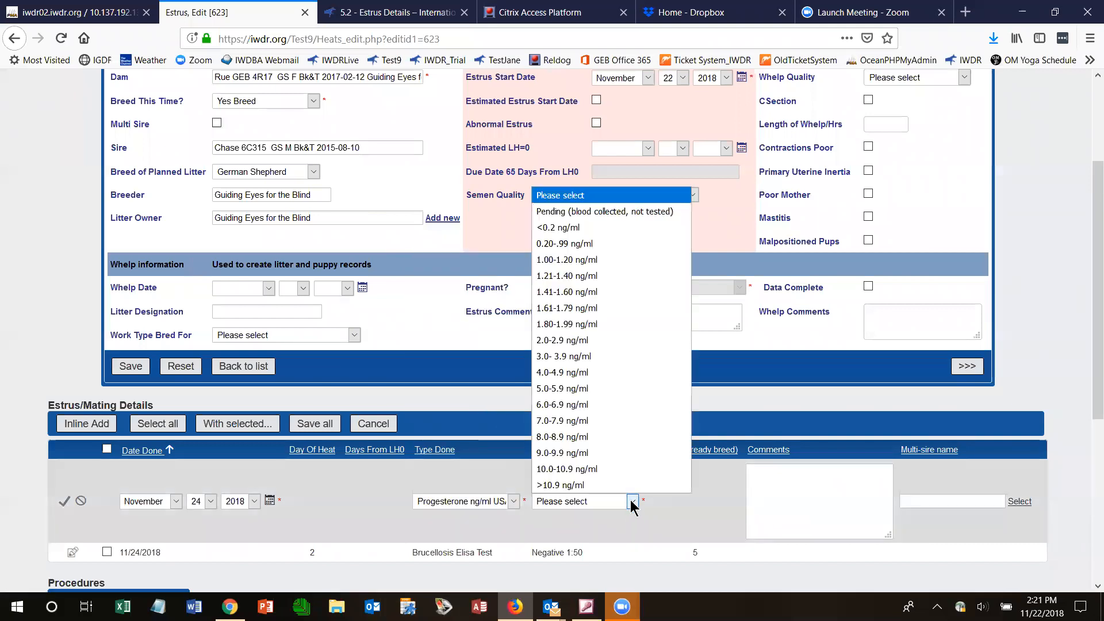
click(556, 231)
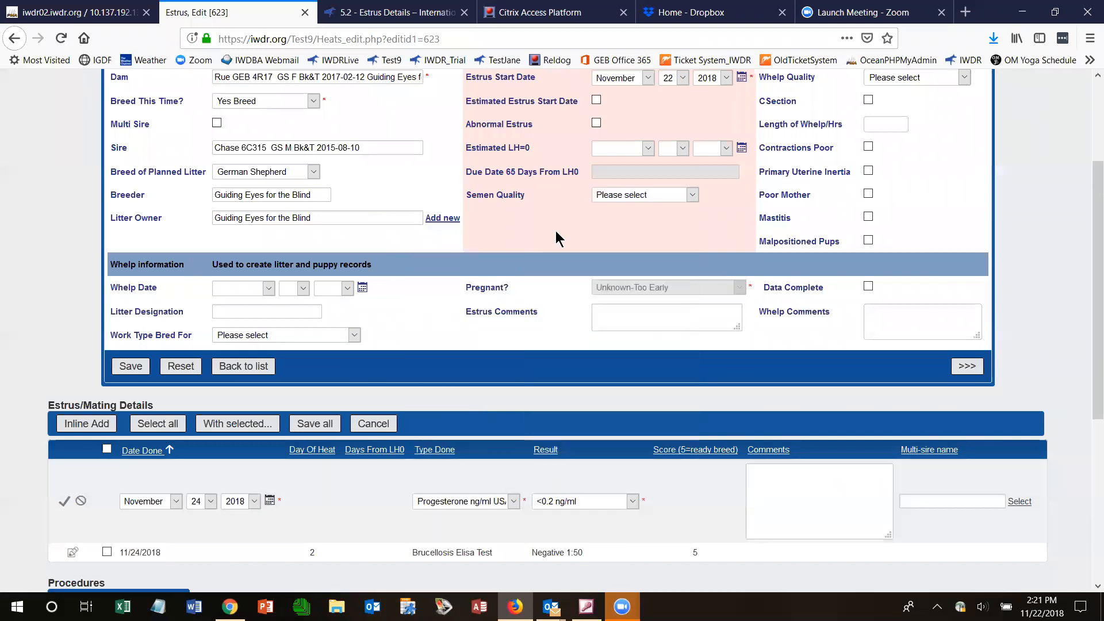
scroll(1088, 391, down, 2)
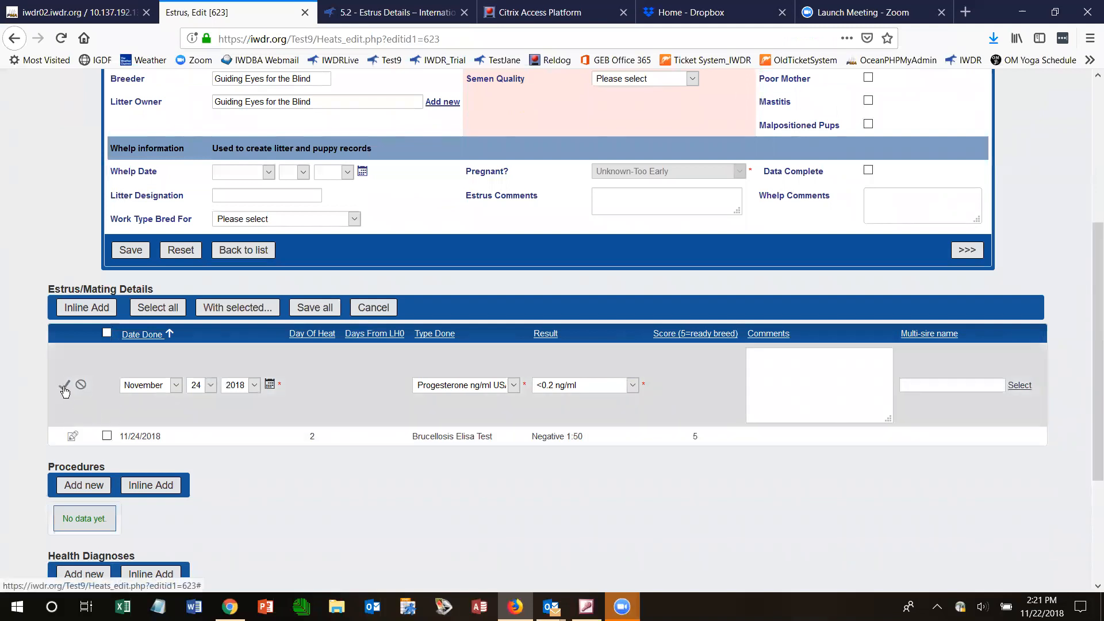
click(64, 386)
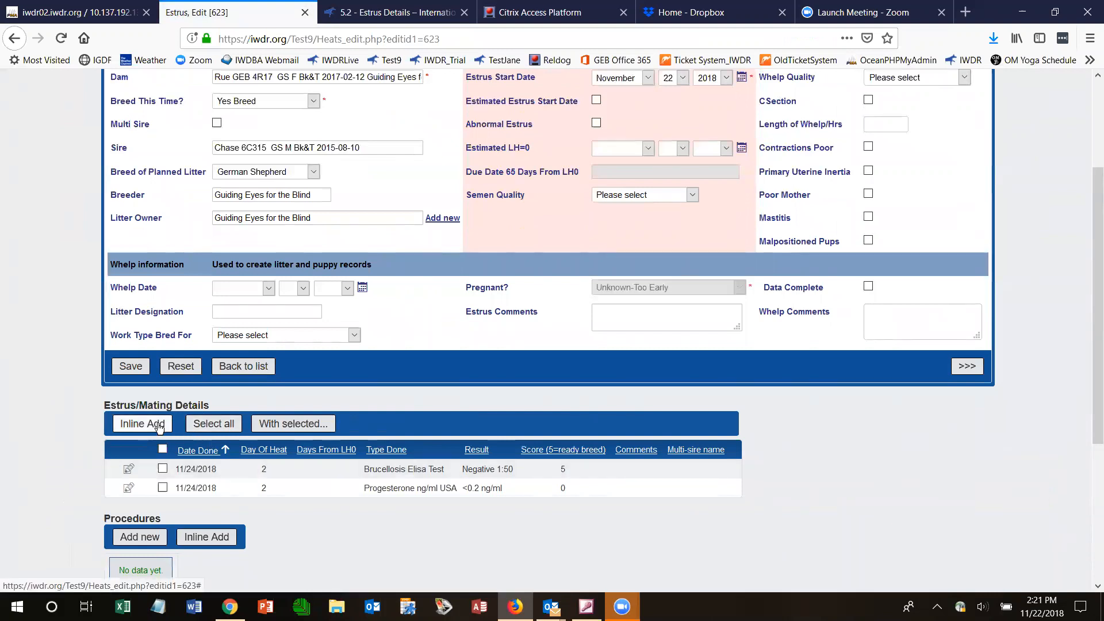
Add and save an Estrus/Mating Details row dated December 7, 2018 with type Progesterone ng/ml USA, result 2.0-2.9 ng/ml and comment "LH =0"
click(159, 427)
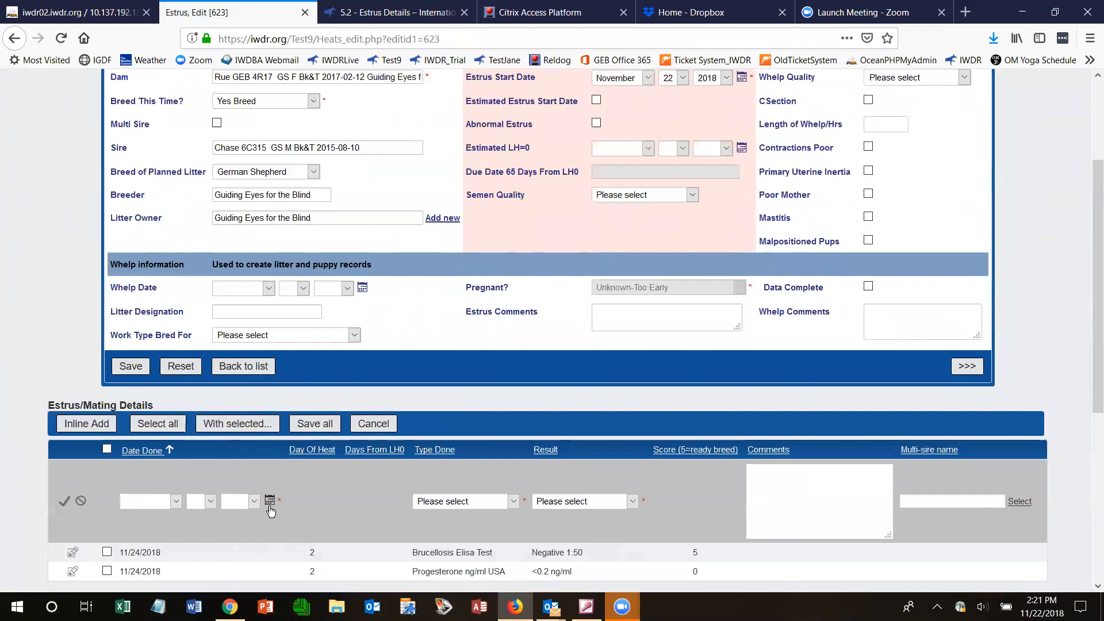
click(270, 501)
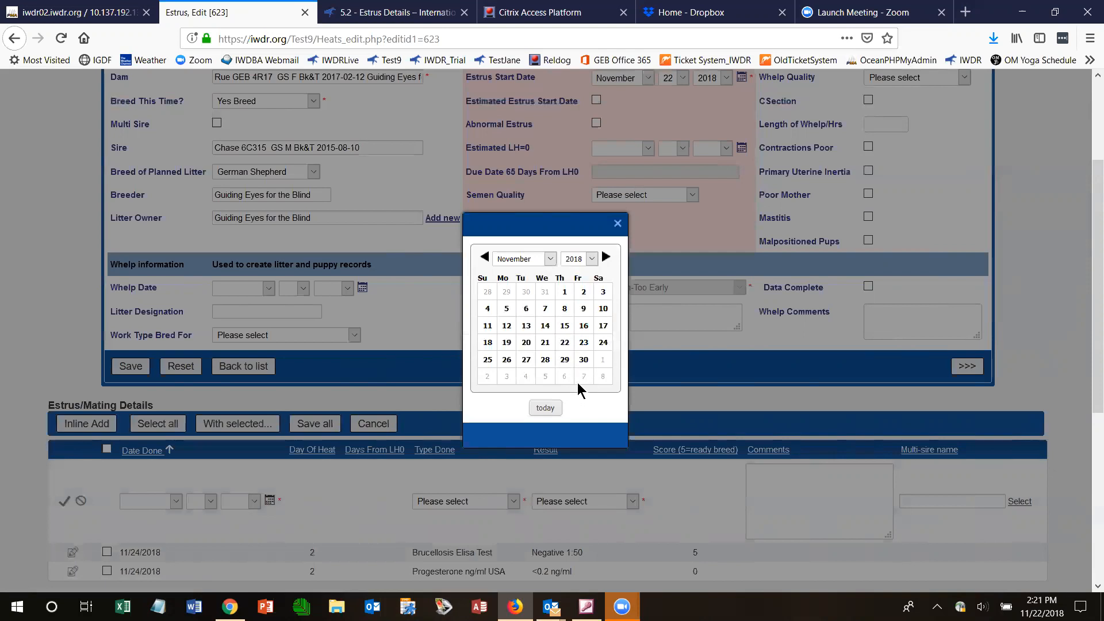
click(550, 262)
click(521, 452)
click(585, 310)
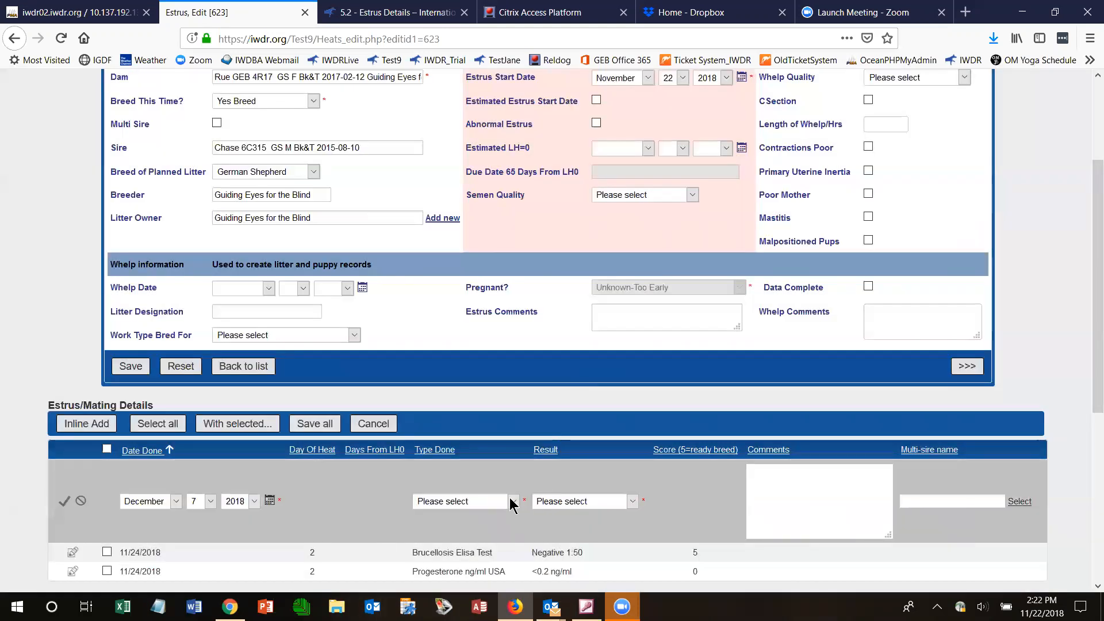
click(513, 502)
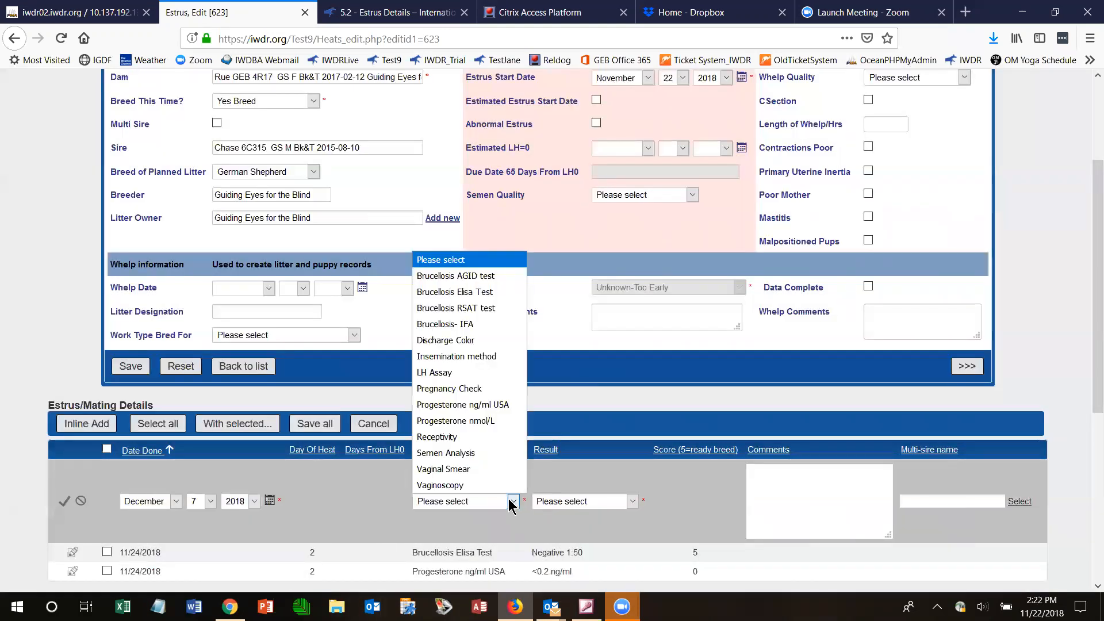
click(467, 405)
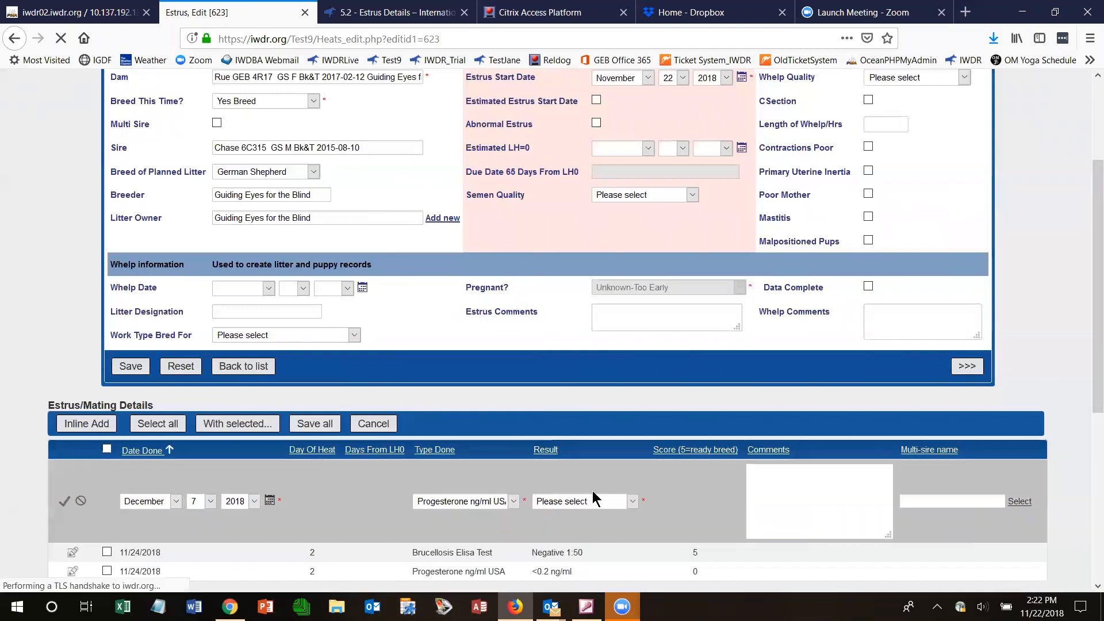
click(632, 502)
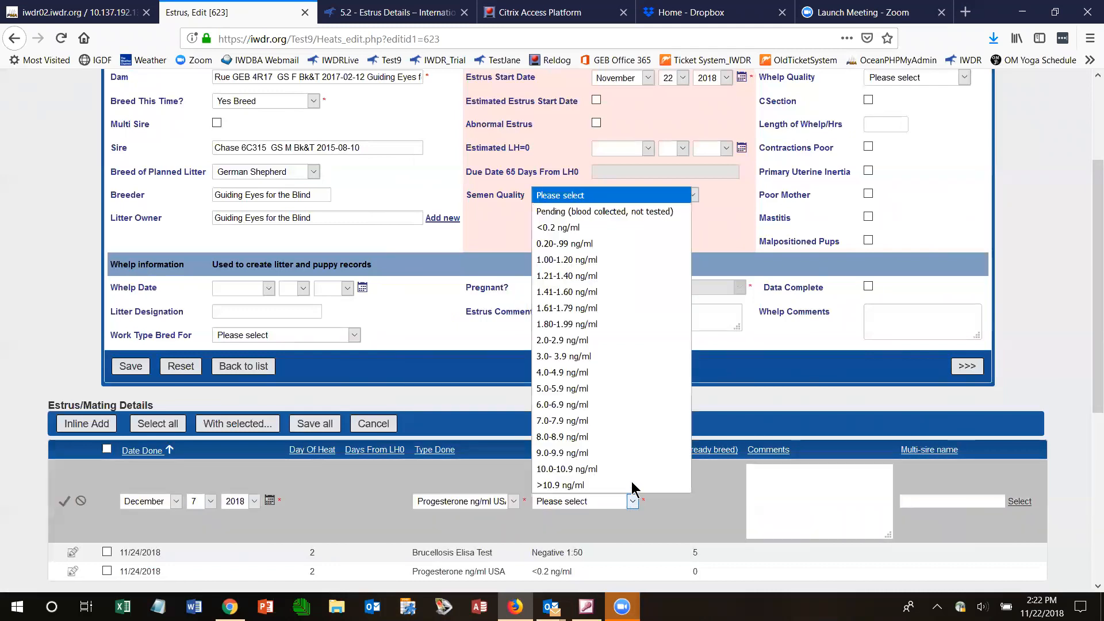
click(578, 344)
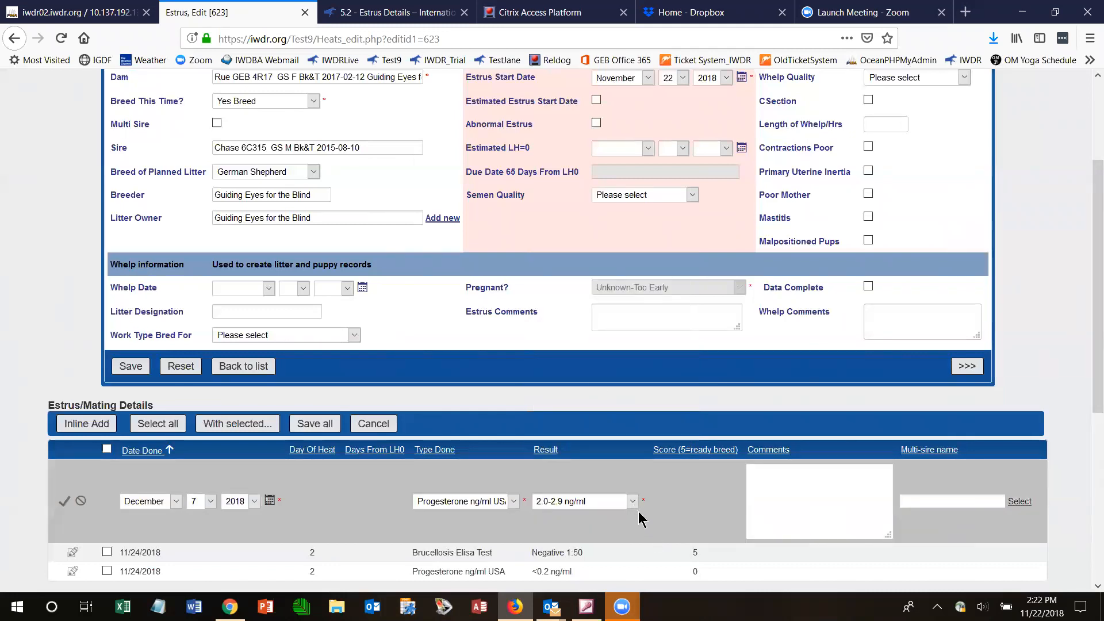
click(759, 479)
click(63, 500)
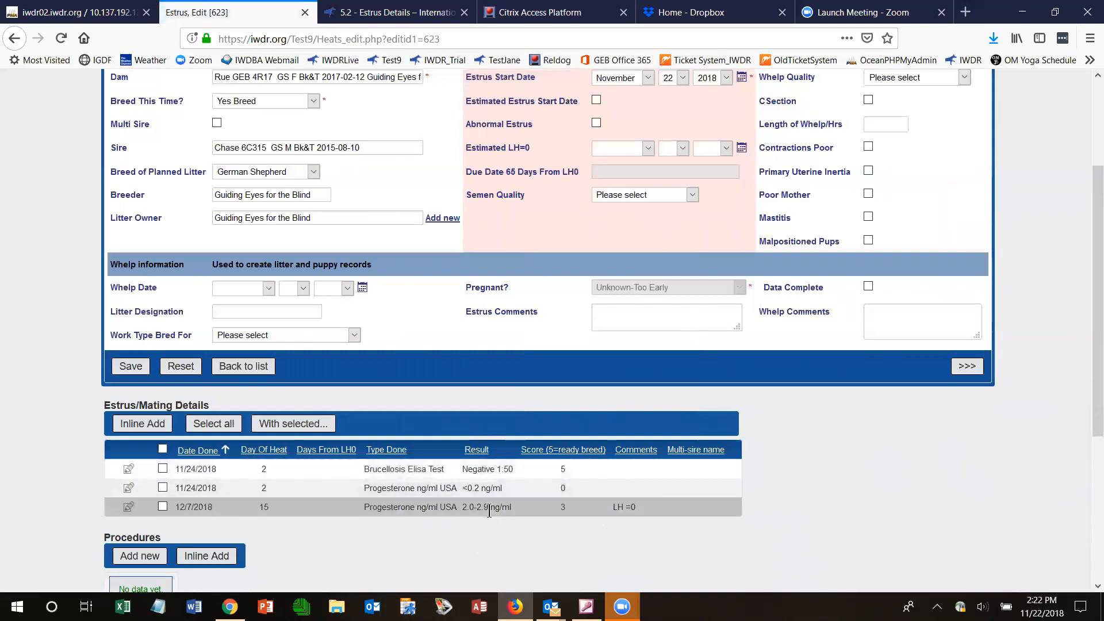
Set the Estimated LH=0 date of the estrus record to December 7, 2018
drag(1088, 396, 1089, 368)
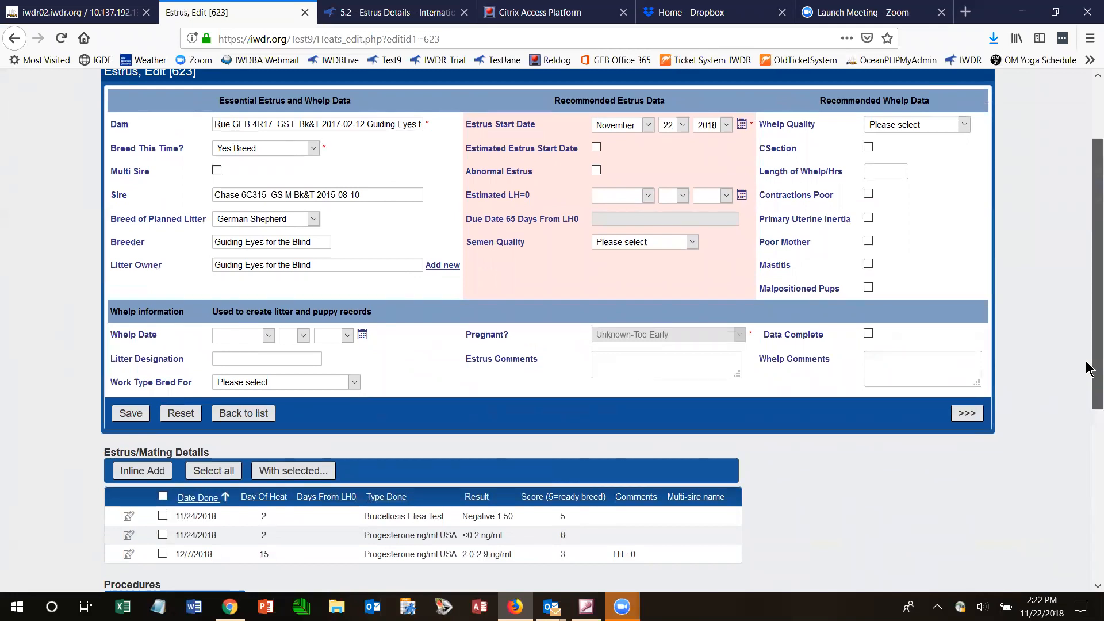
drag(1088, 368, 1089, 368)
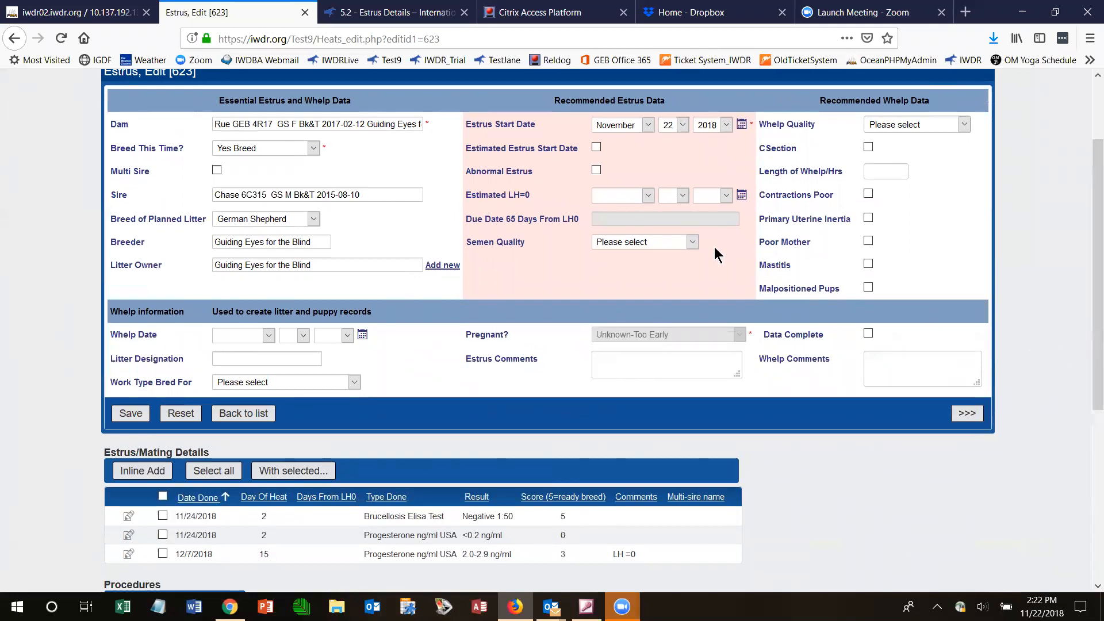
click(742, 196)
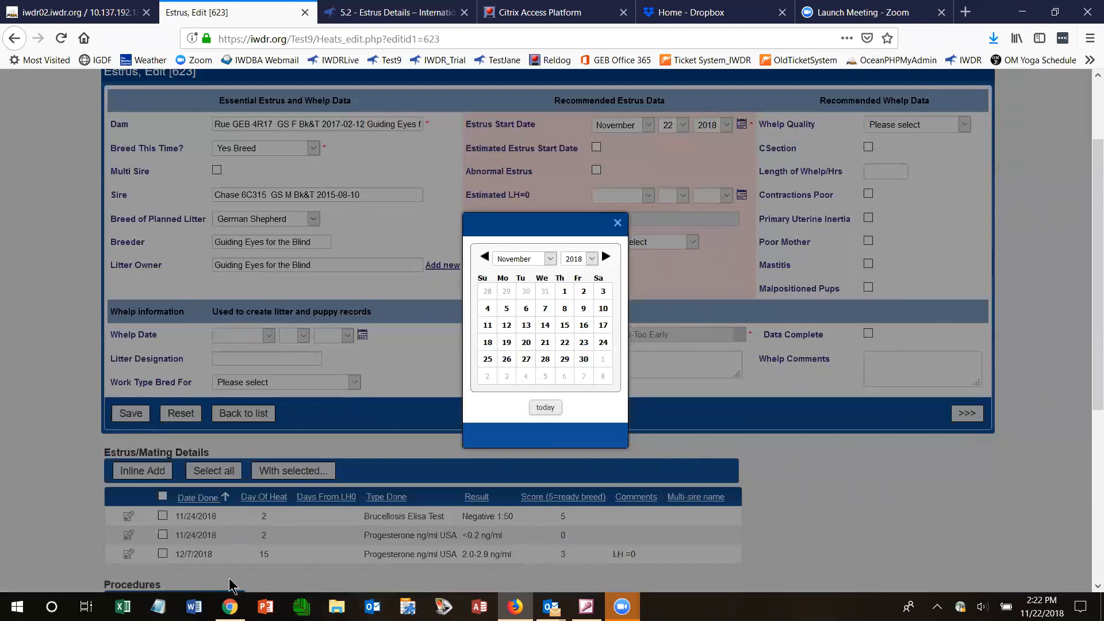
click(551, 259)
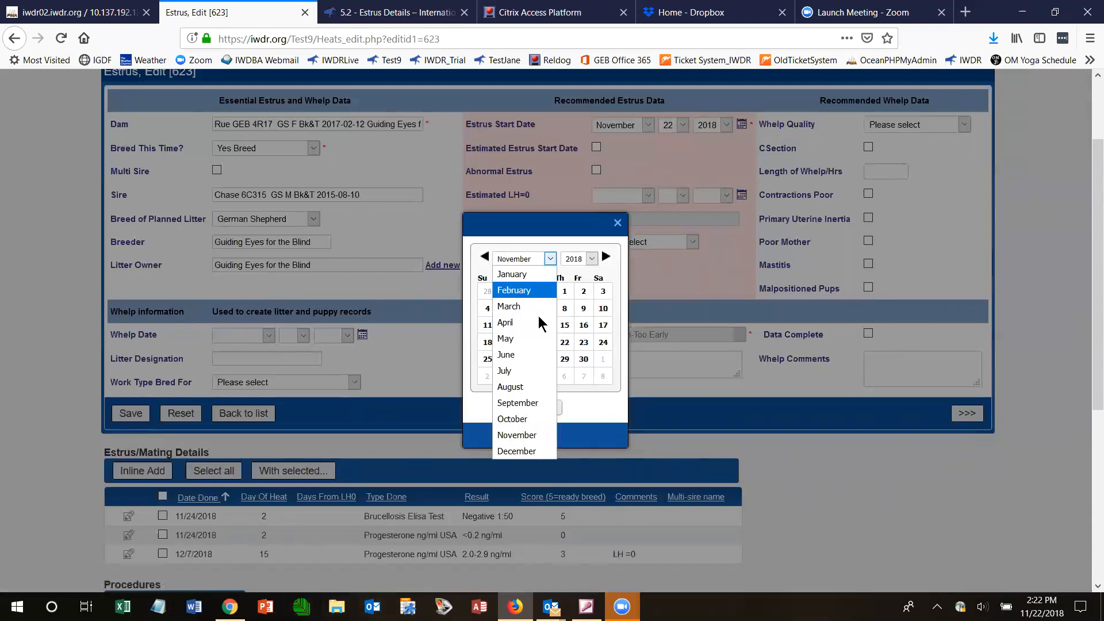
click(517, 452)
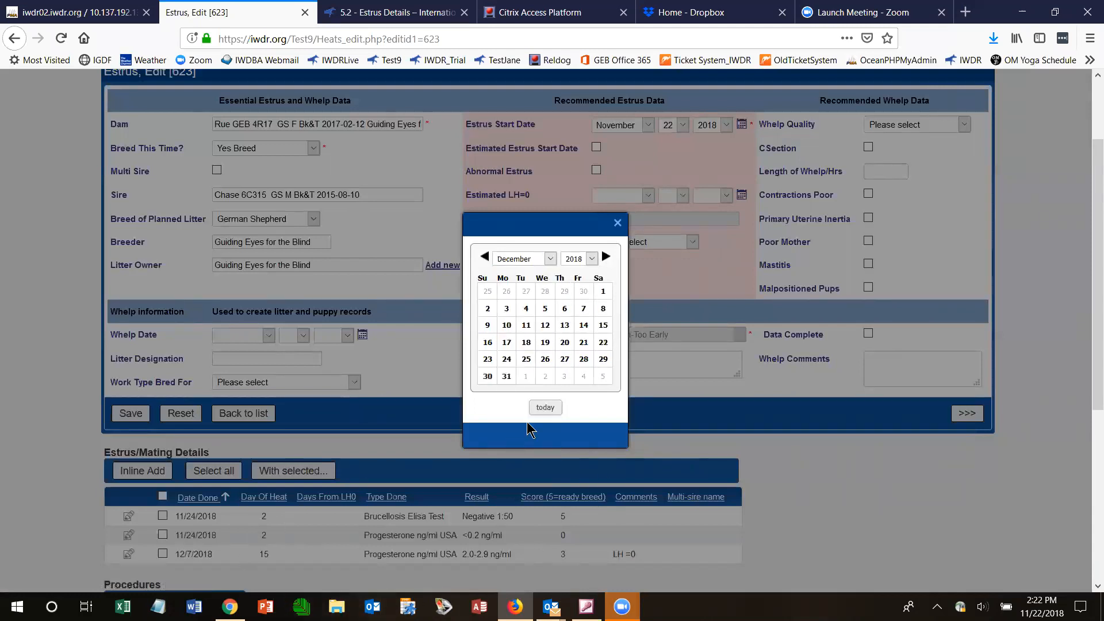
click(583, 308)
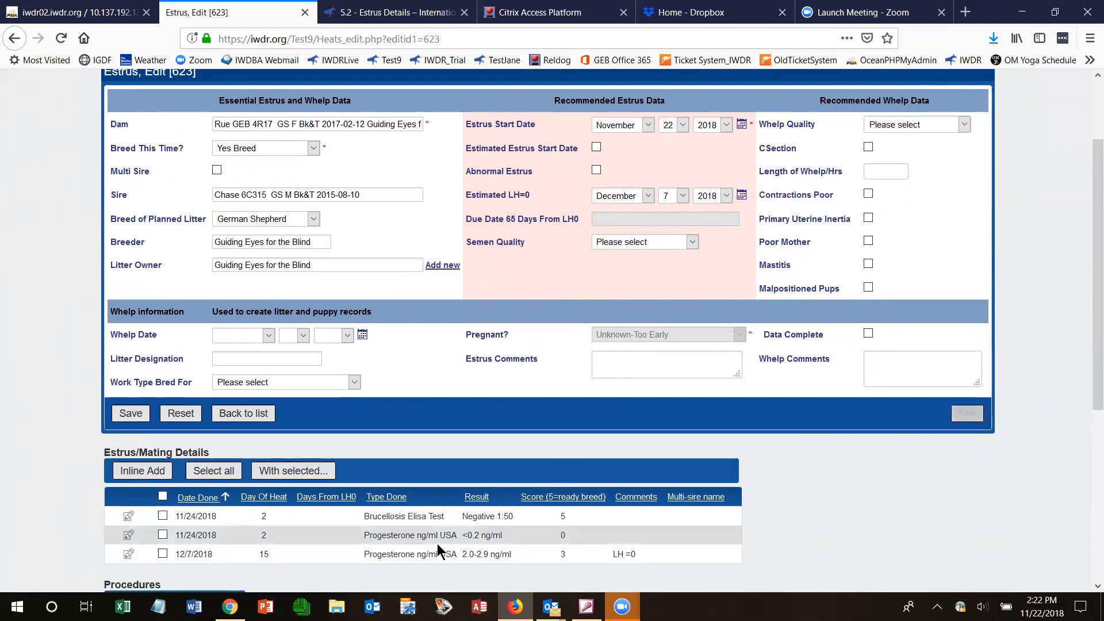
click(261, 473)
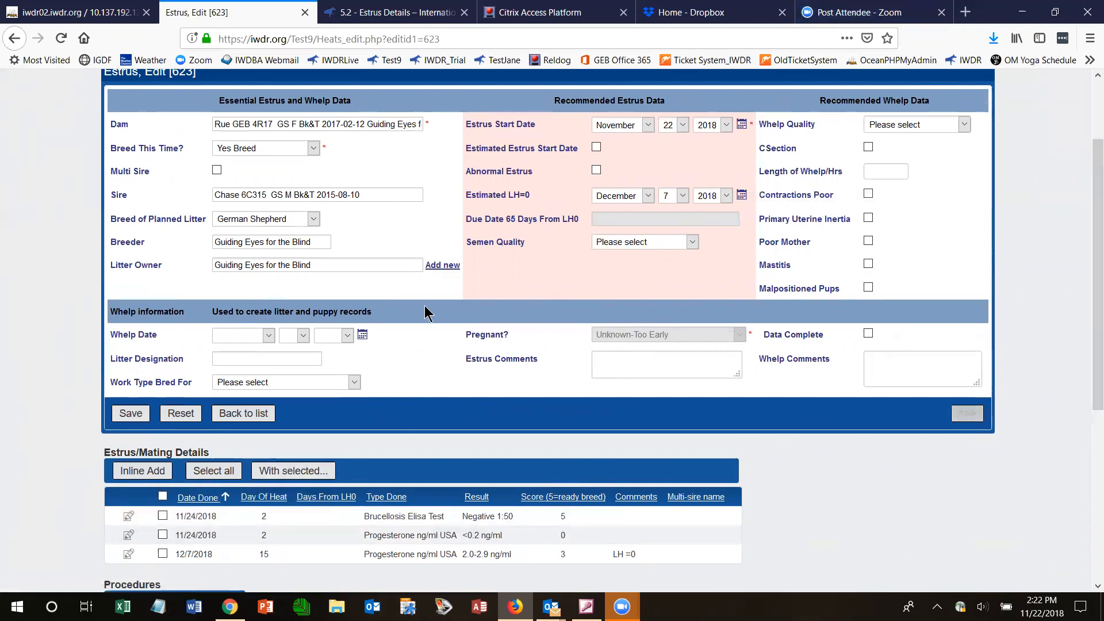
Start a new inline Estrus/Mating Details row with the date December 11, 2018
click(134, 472)
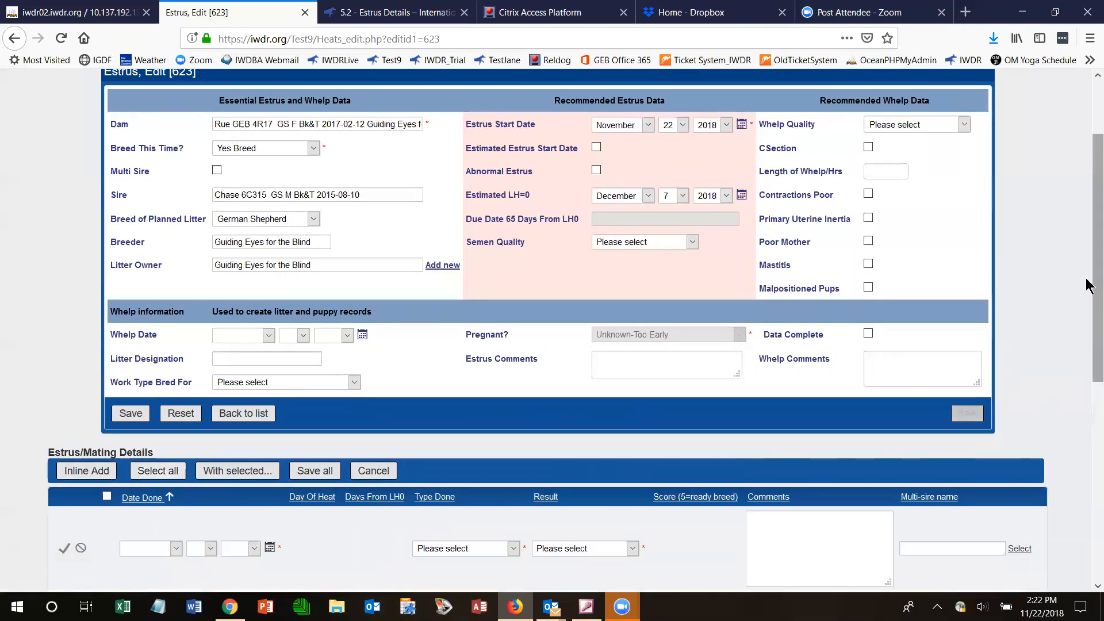
scroll(1089, 325, down, 3)
scroll(1090, 325, down, 3)
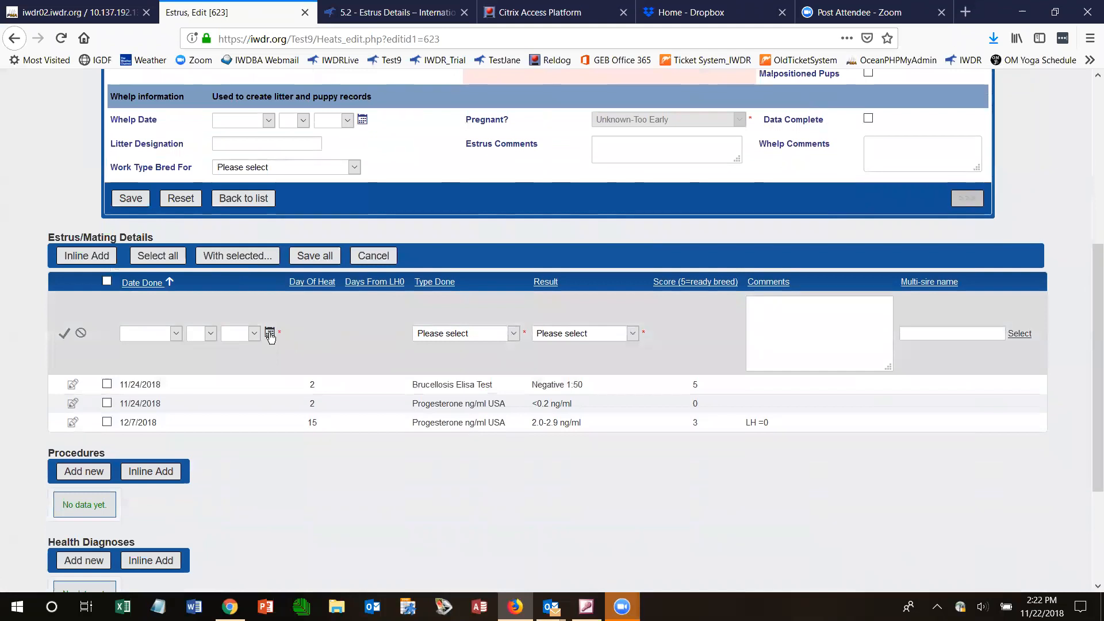
click(270, 333)
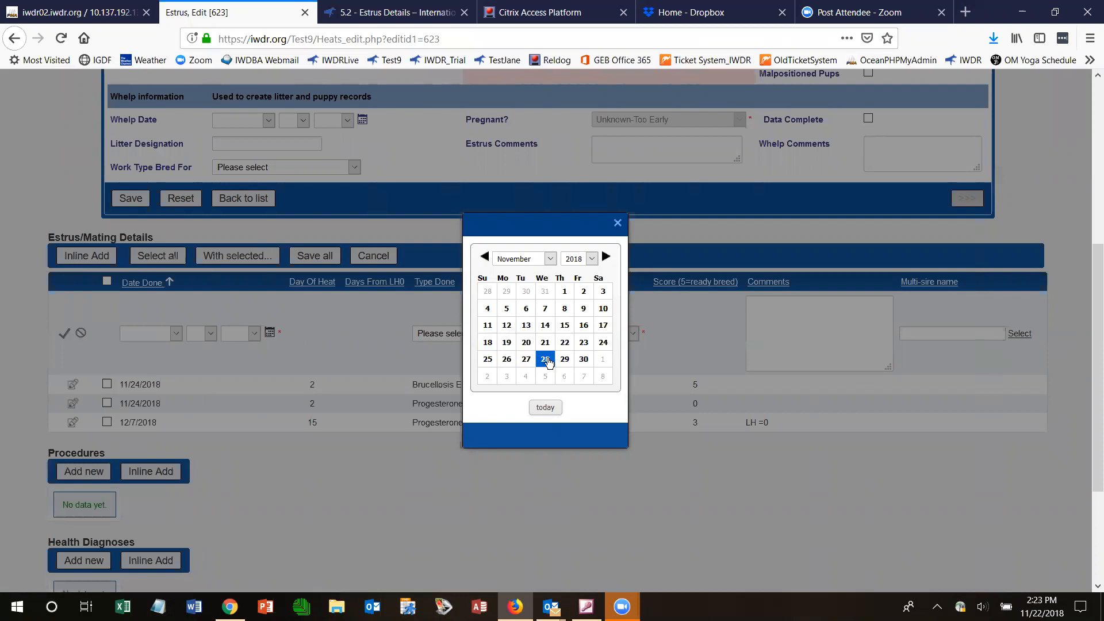
click(550, 259)
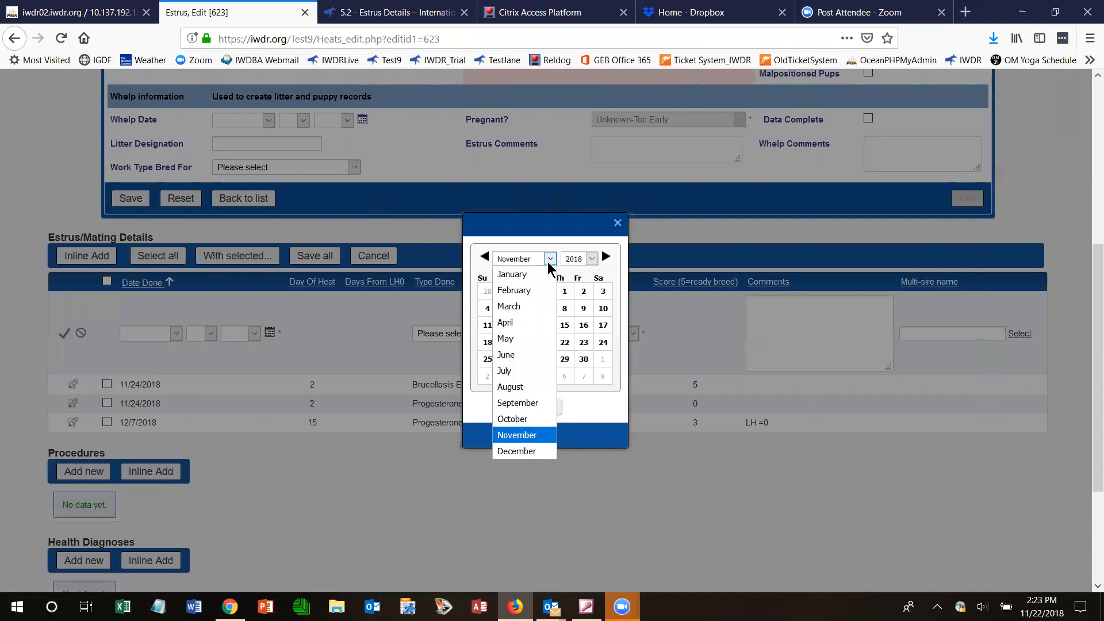
click(520, 451)
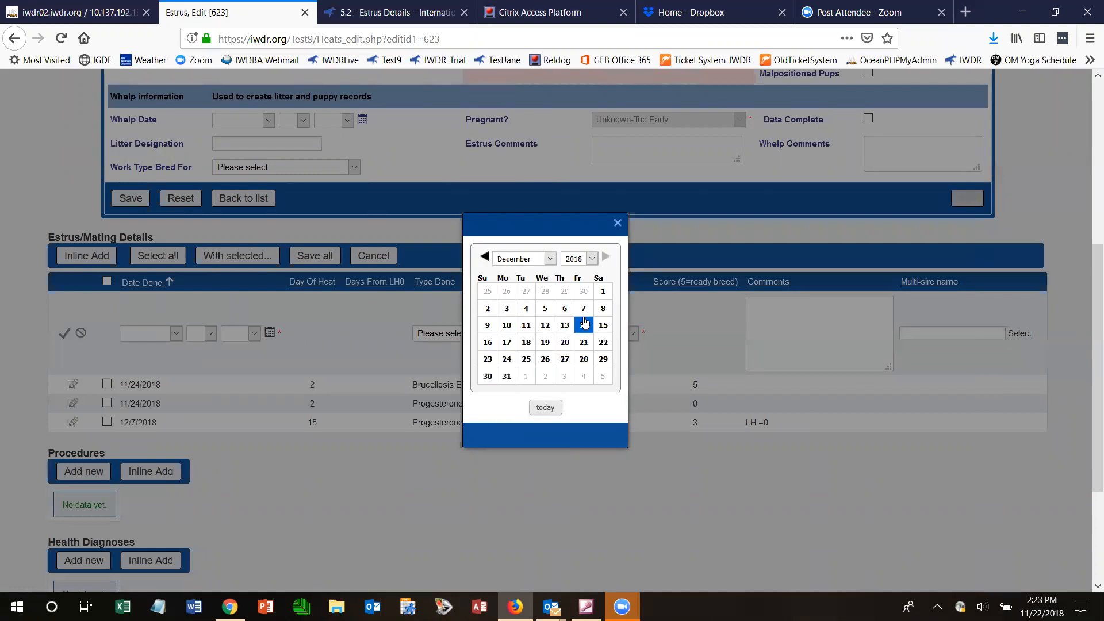
click(526, 326)
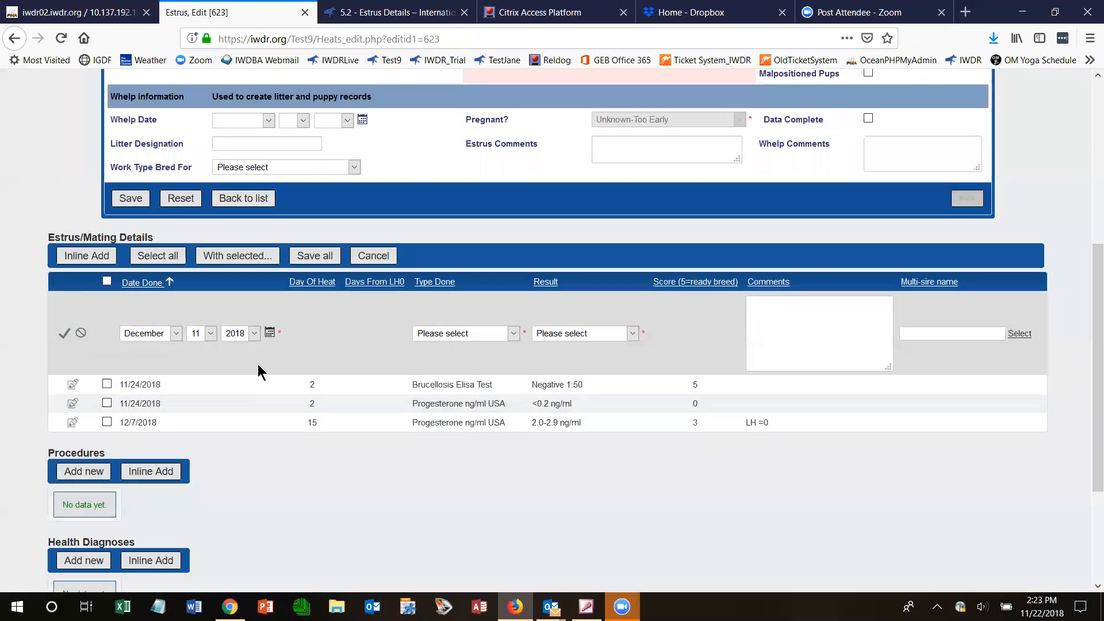
Set the new row's type to Insemination method and its result to Fresh semen- Natural Breeding
click(519, 333)
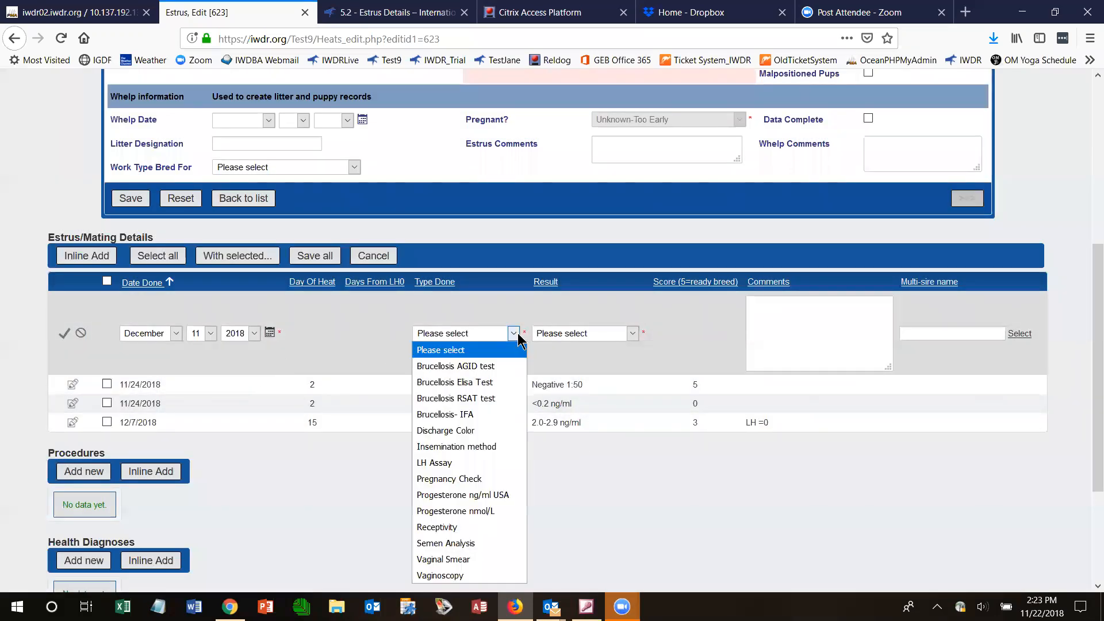
click(463, 446)
click(633, 335)
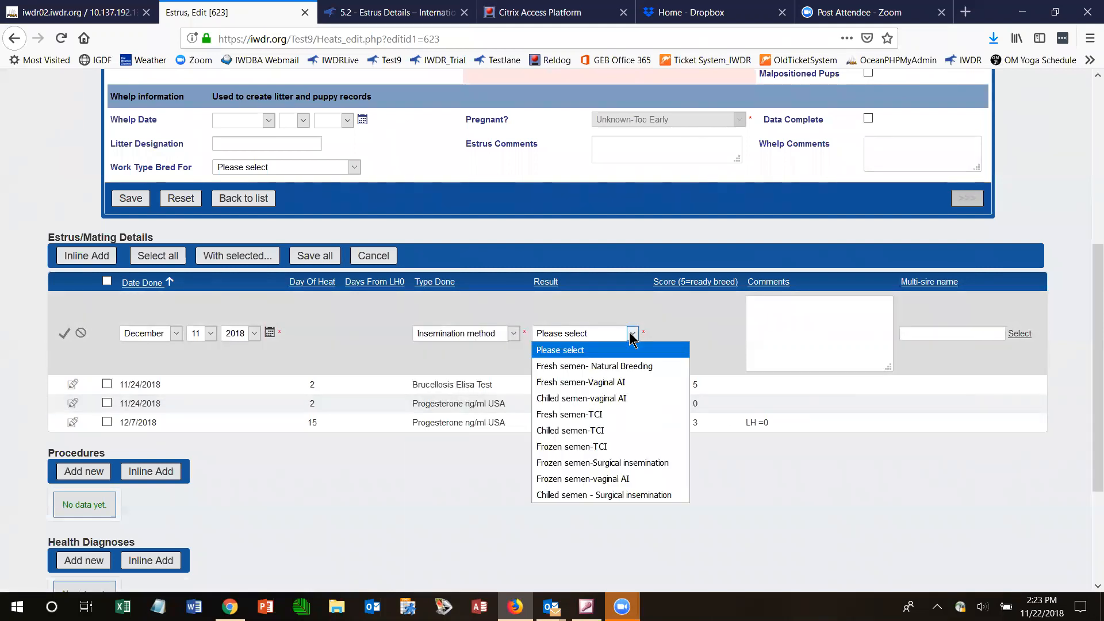
click(608, 368)
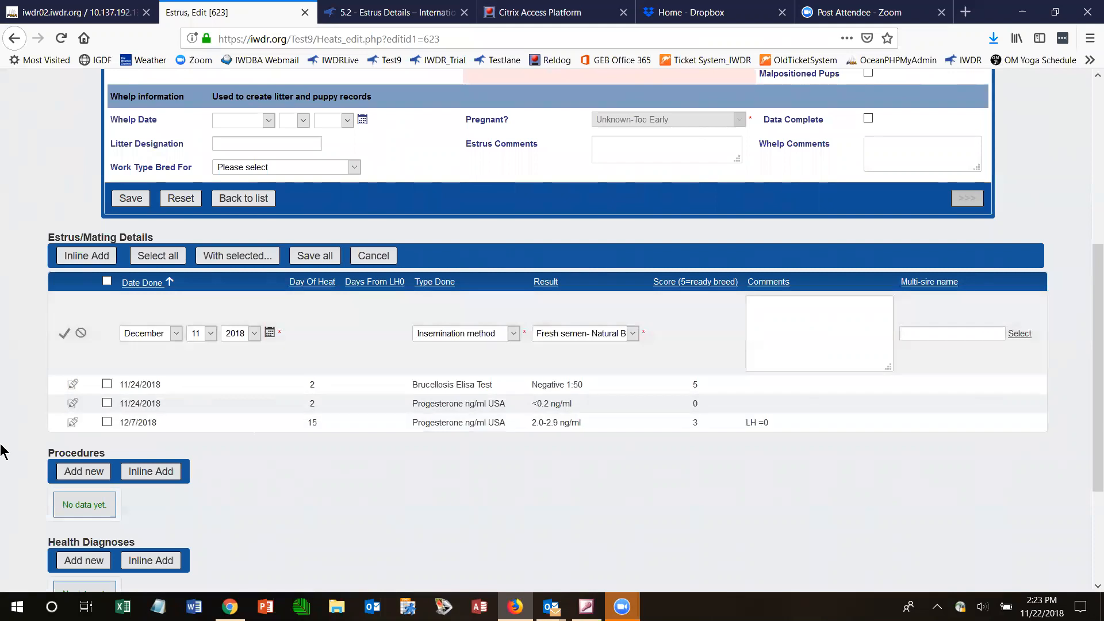
Enter the comment "Good tie, very receptive" for the insemination row and save it
click(796, 312)
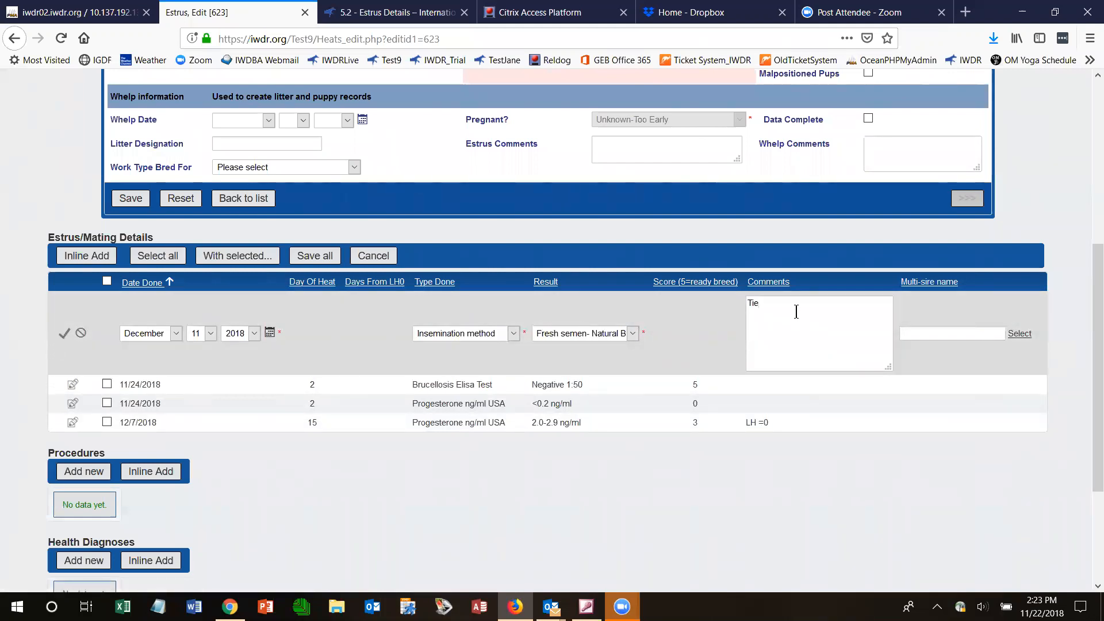
key(BackSpace)
key(BackSpace)
key(BackSpace)
click(66, 335)
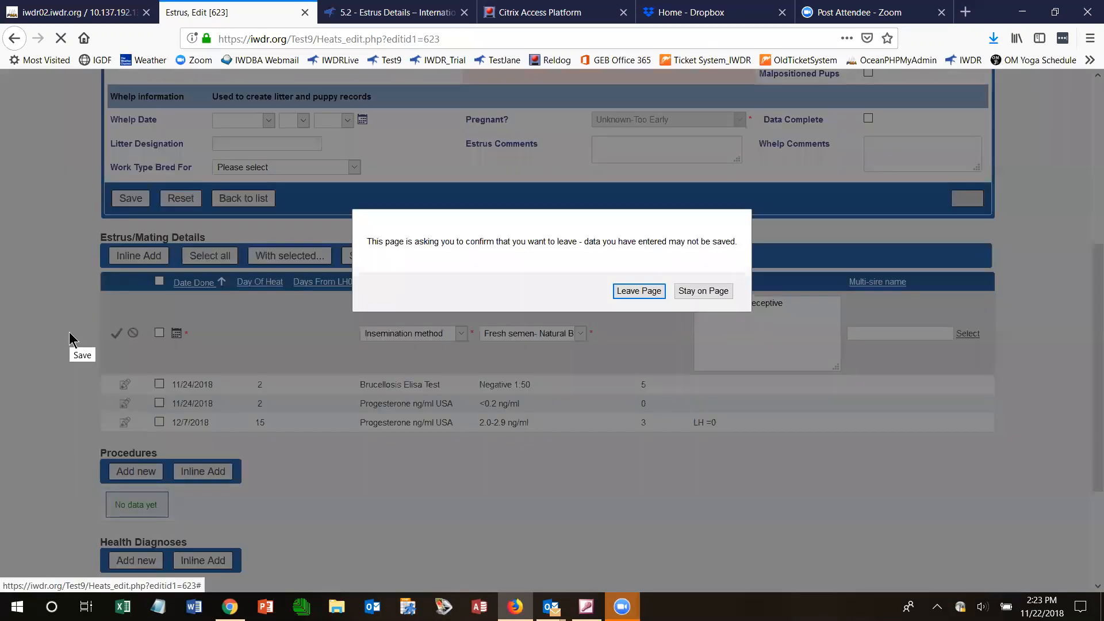
click(626, 295)
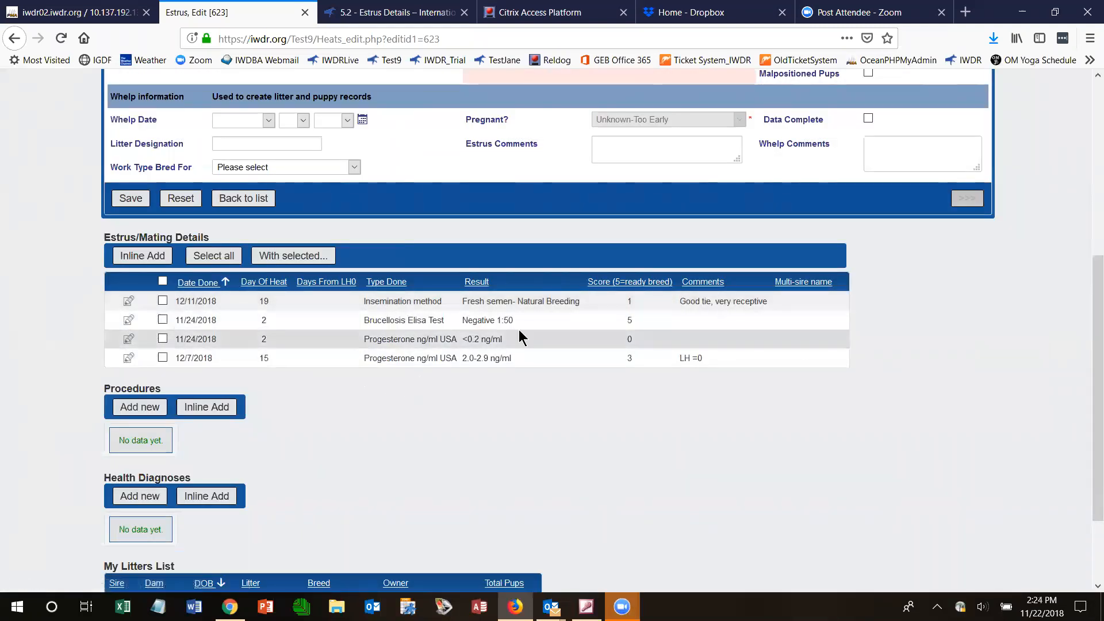
Return to the estrus list without saving the main form and reopen Rue GEB 4R17's record for editing
drag(1089, 316, 1089, 195)
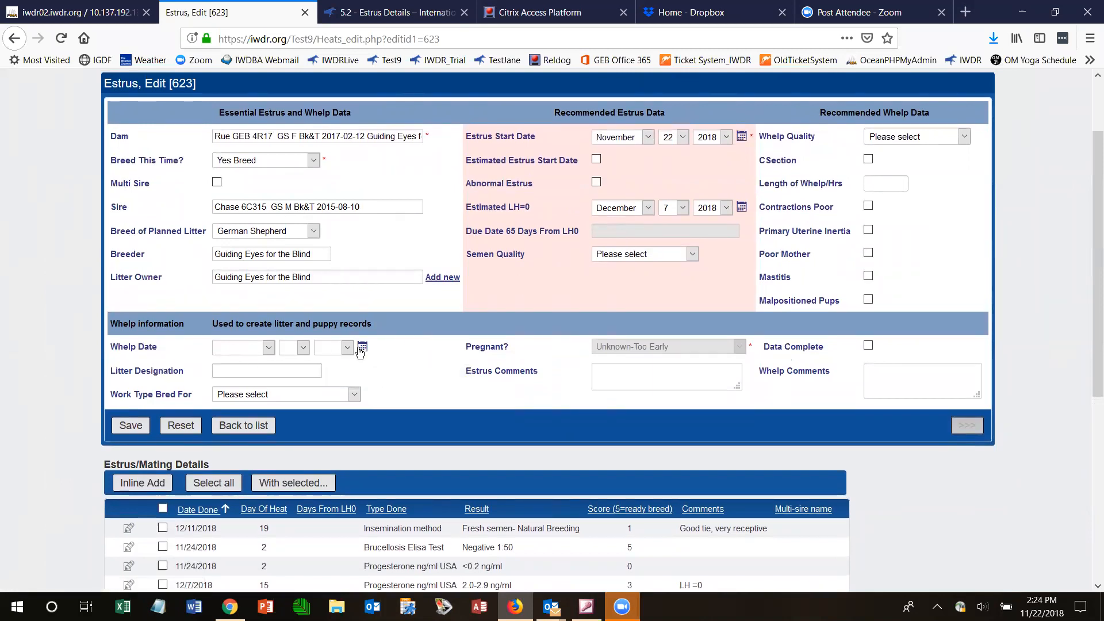
click(226, 427)
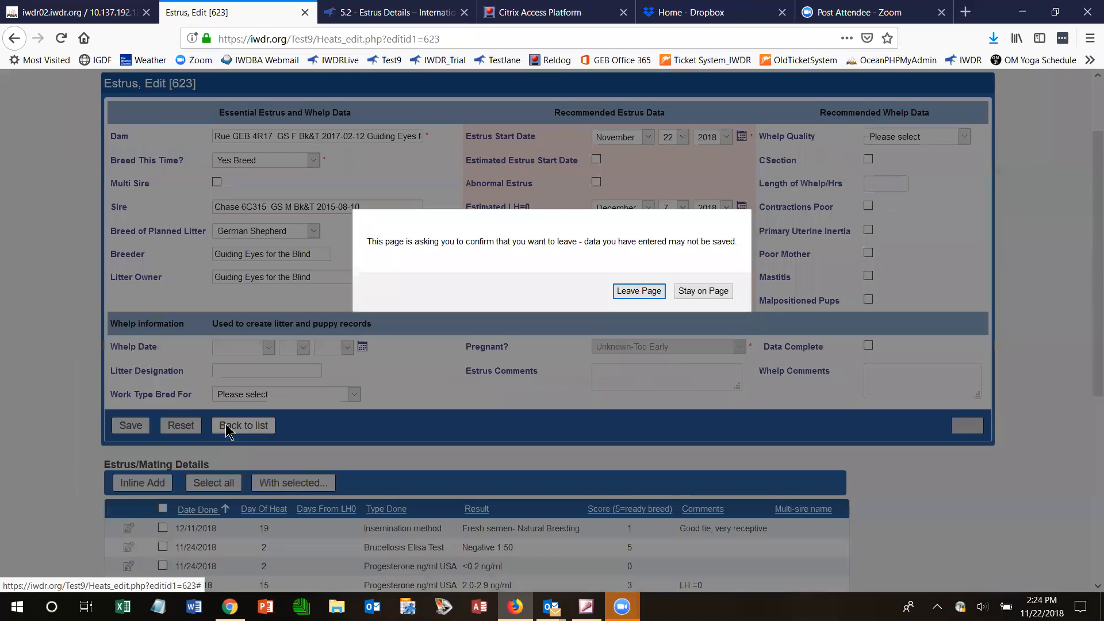
click(649, 294)
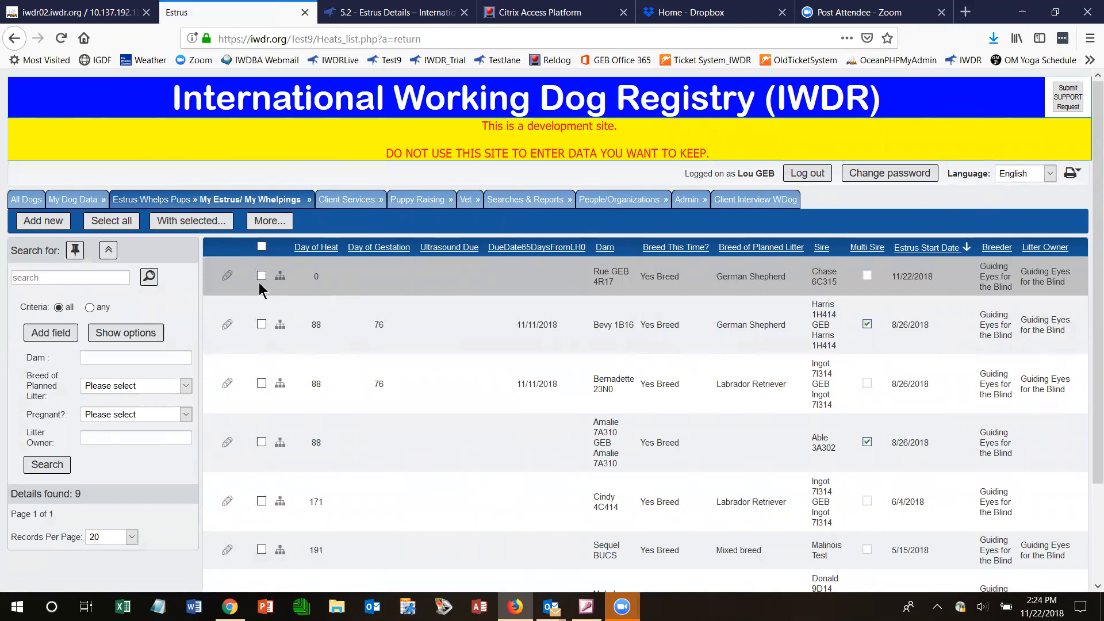
click(225, 279)
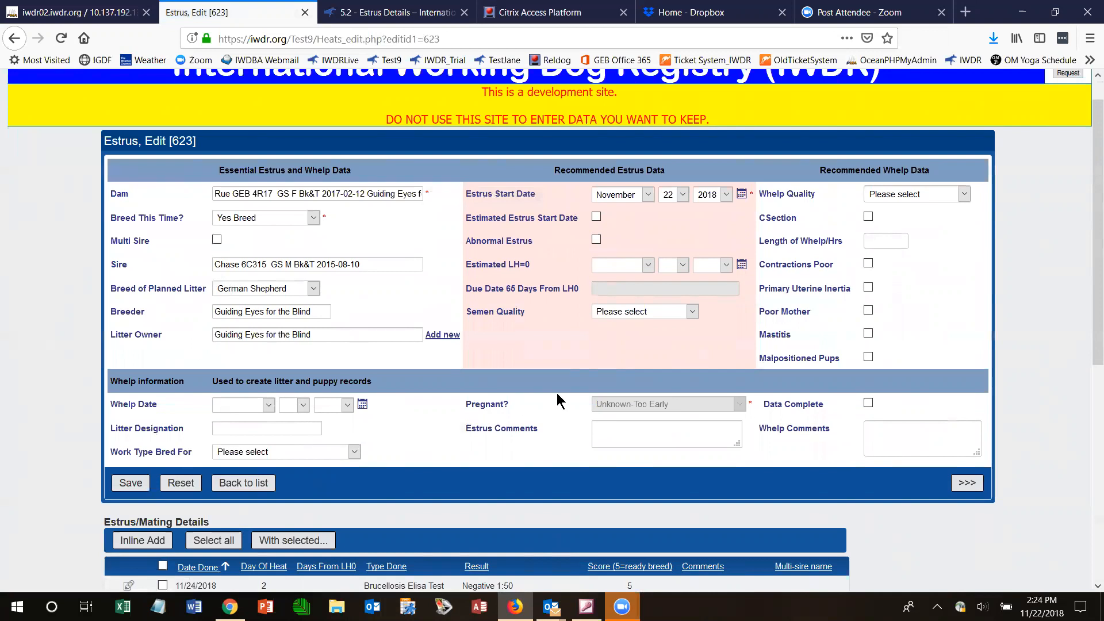
Set the Estimated LH=0 date to December 11, 2018 and save the estrus record
click(741, 265)
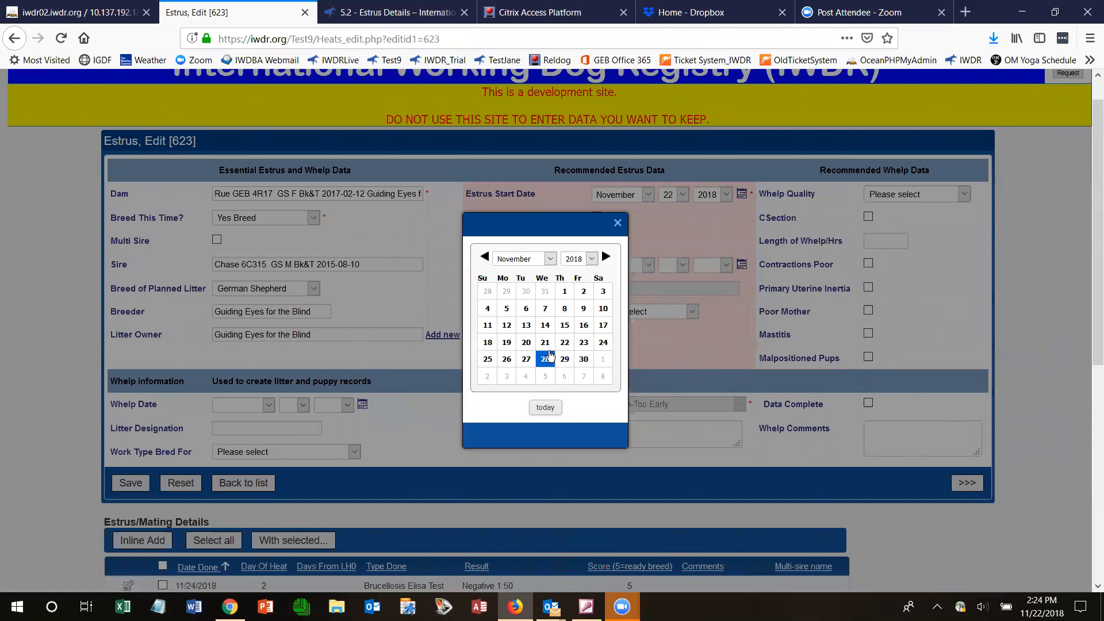
drag(1088, 240, 1088, 335)
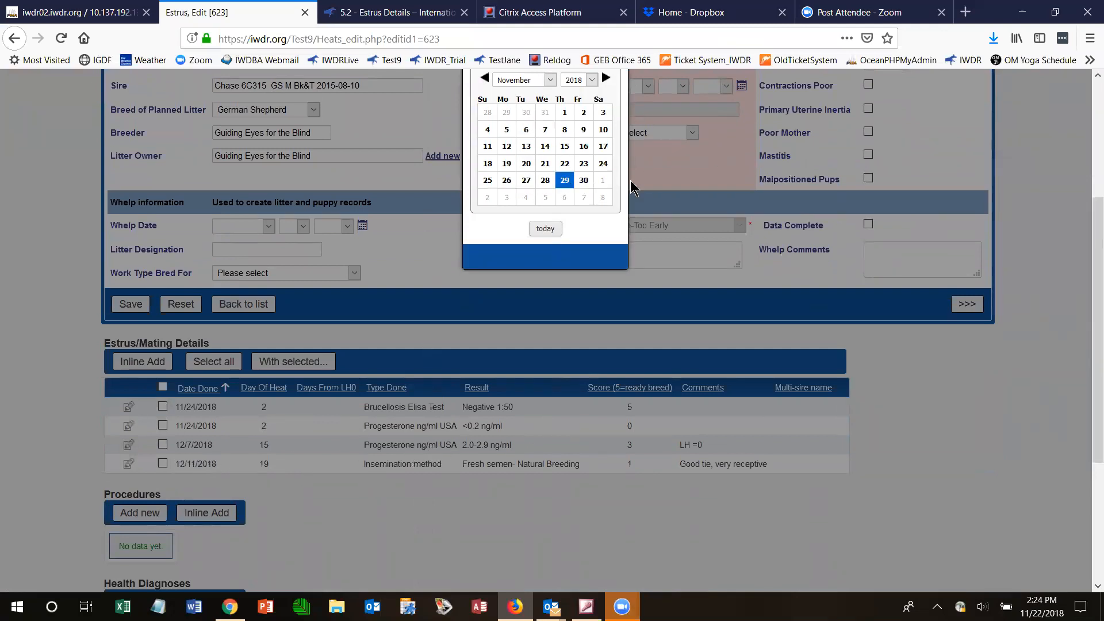
scroll(837, 192, up, 2)
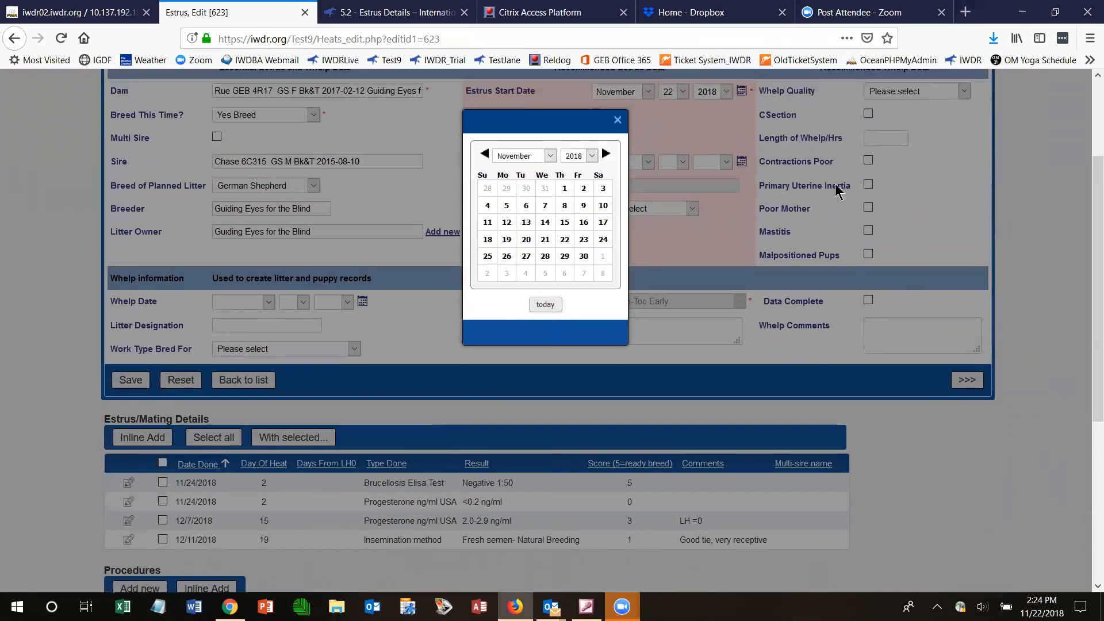
click(549, 156)
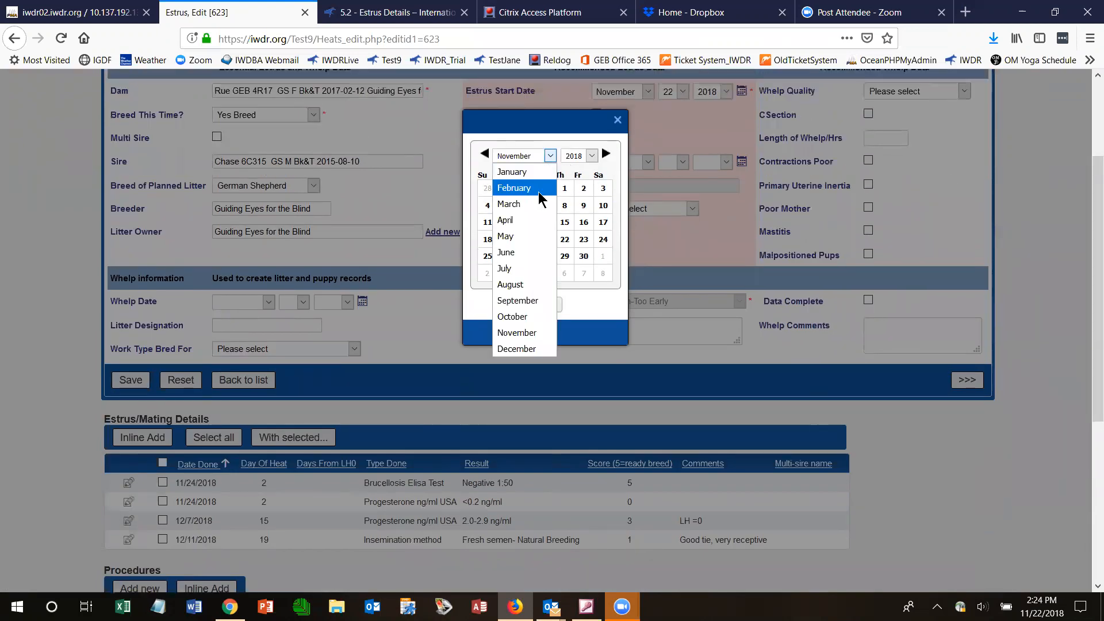
click(516, 349)
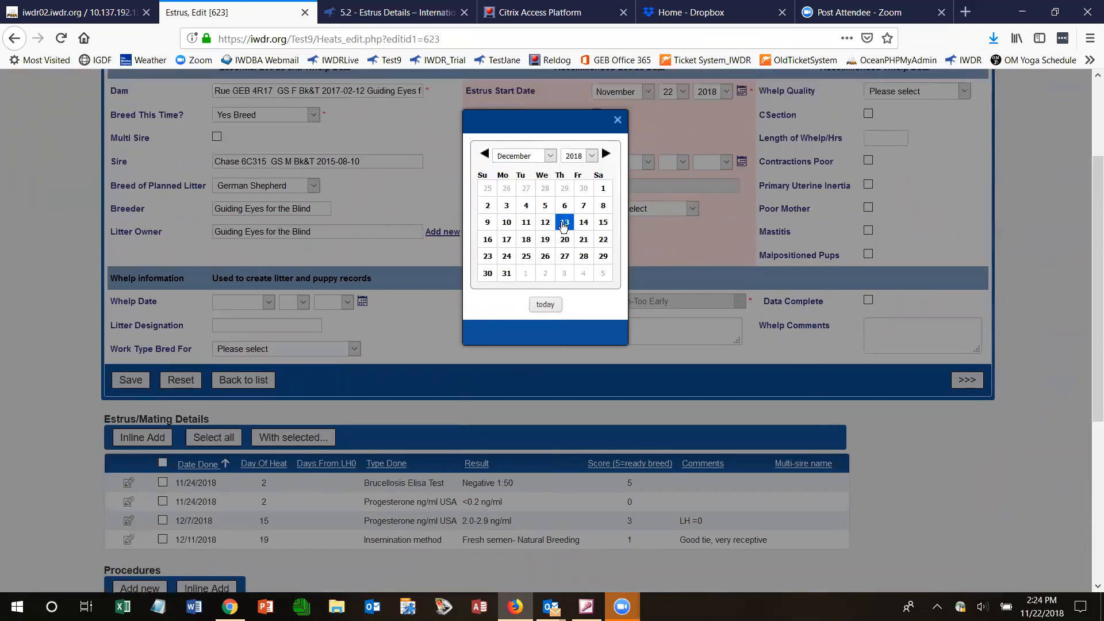
click(526, 223)
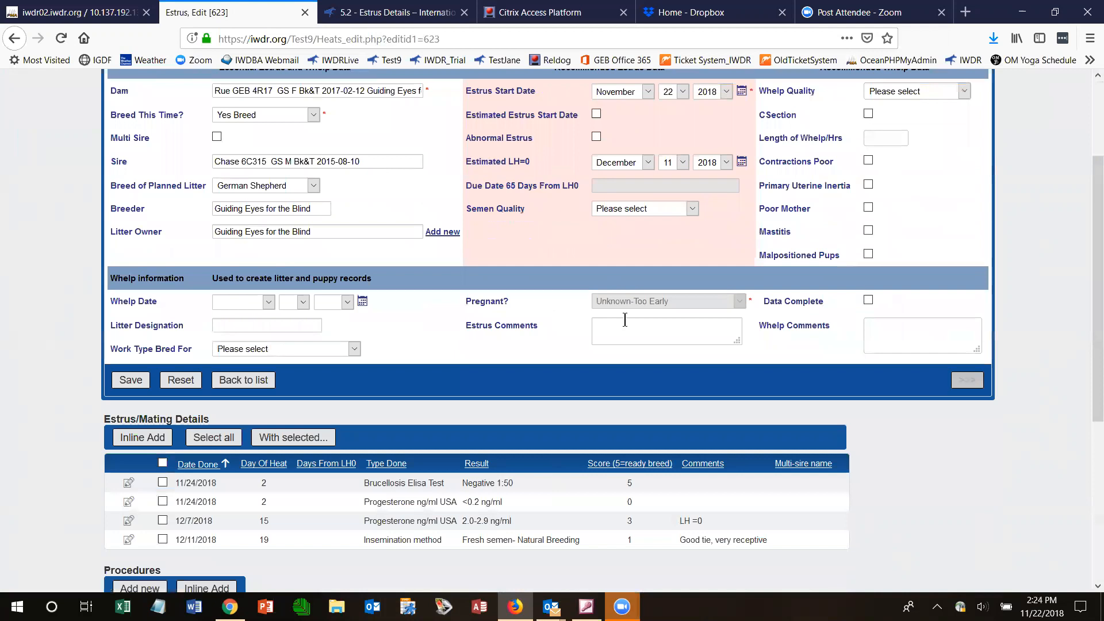
click(137, 383)
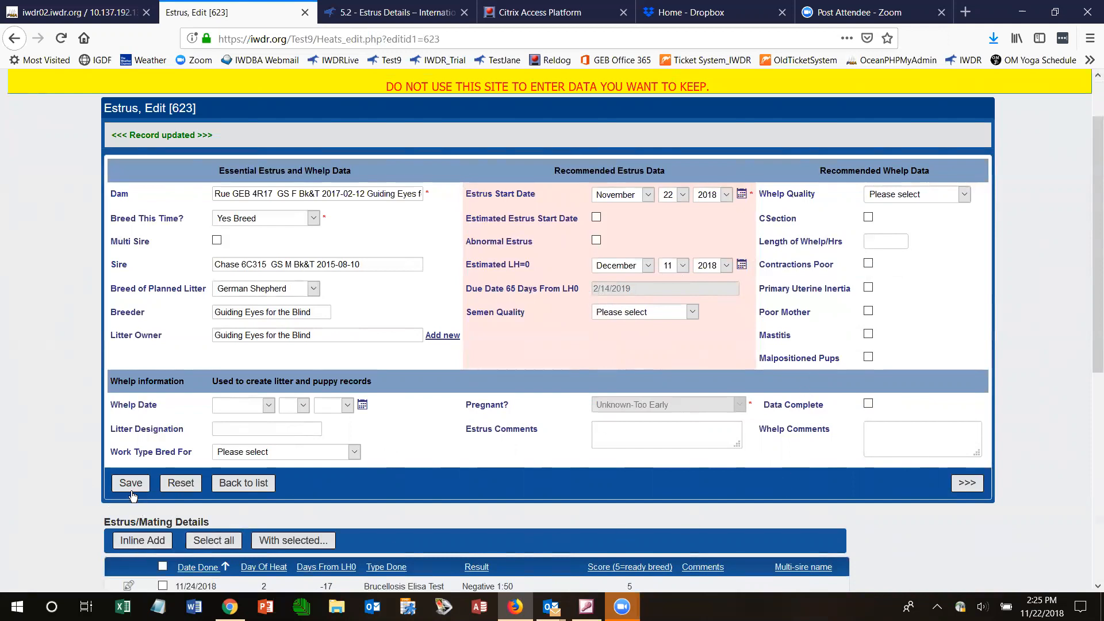
Return to the estrus list and add an Estrus/Mating Details row for Rue GEB 4R17 dated December 31, 2018
click(235, 484)
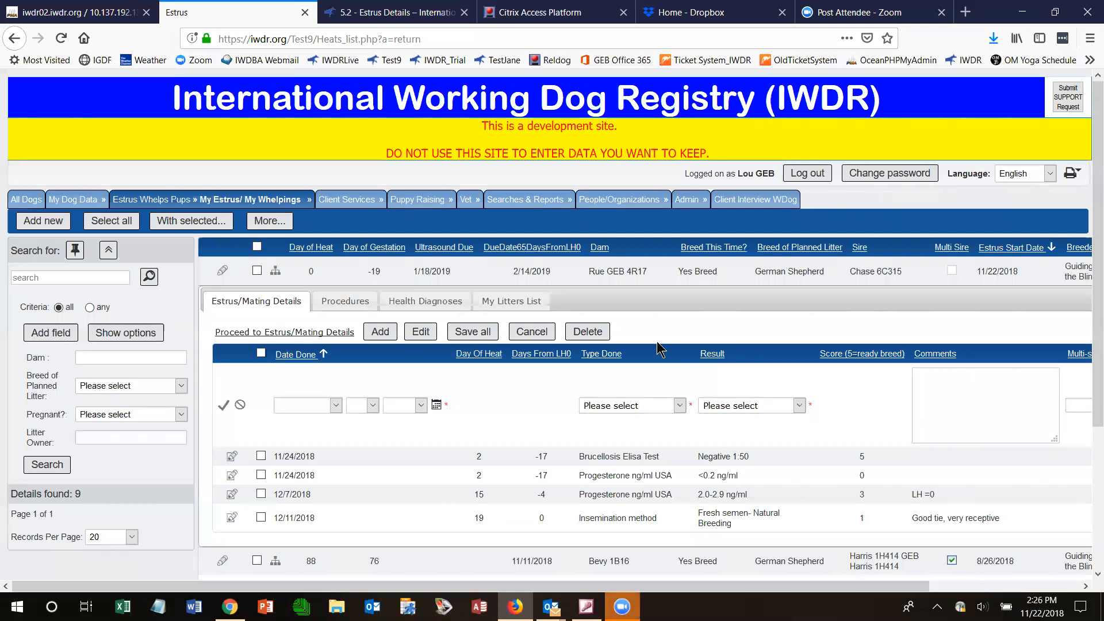
click(240, 405)
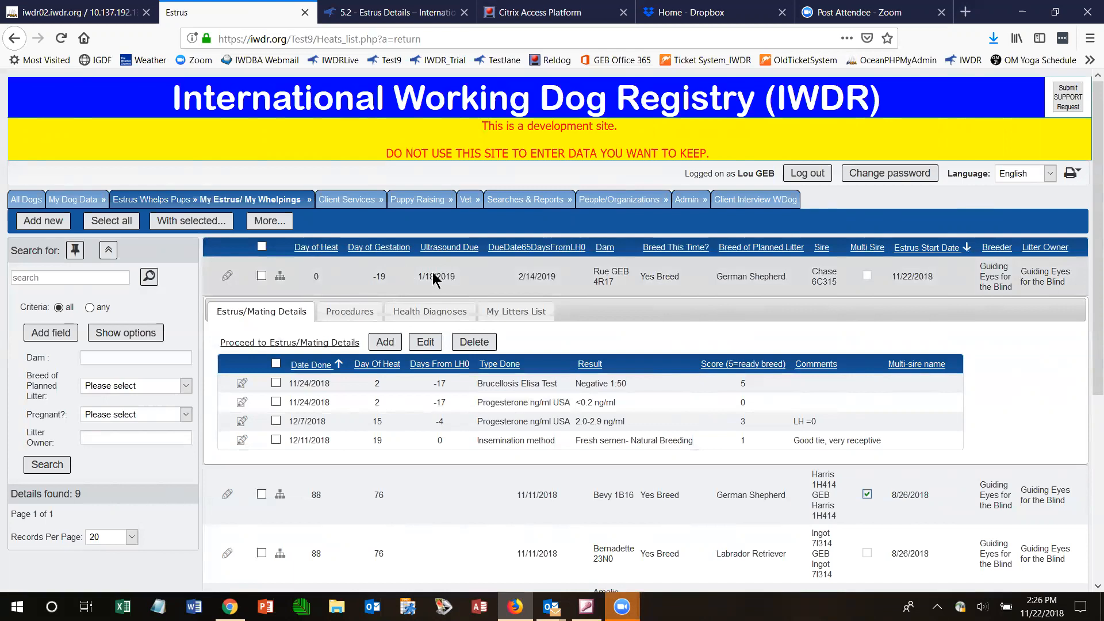
click(384, 341)
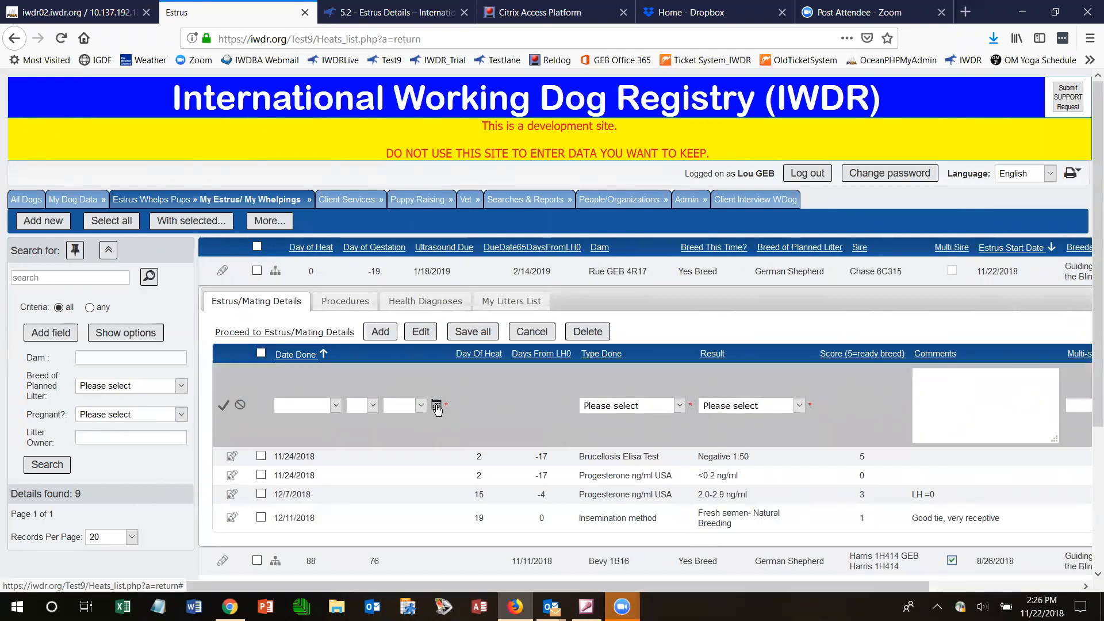
click(437, 406)
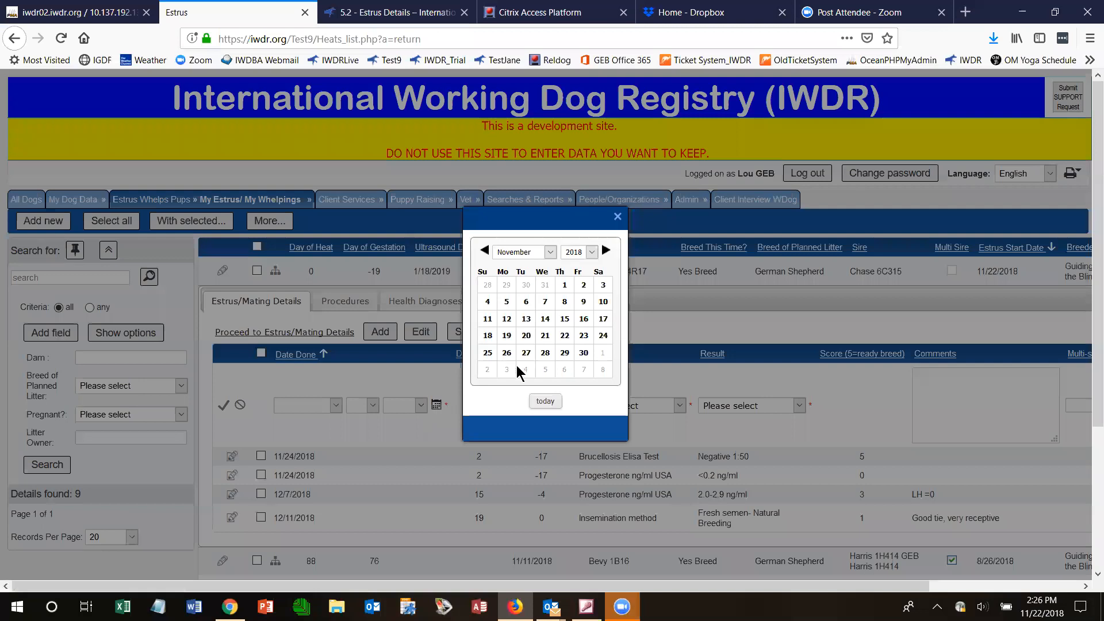
click(550, 253)
click(509, 265)
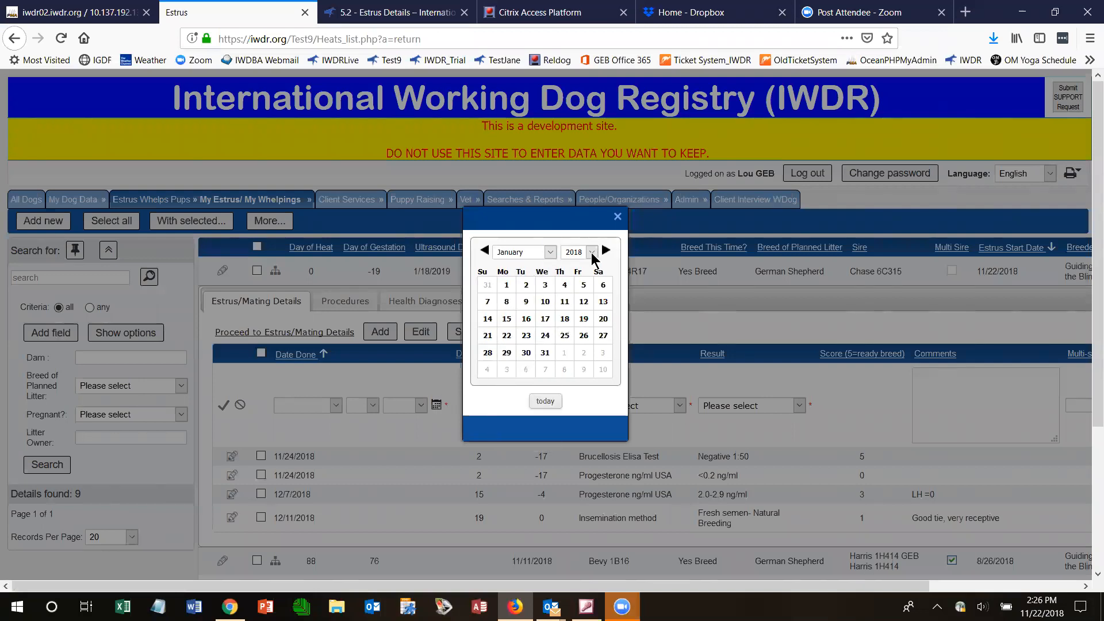
click(592, 253)
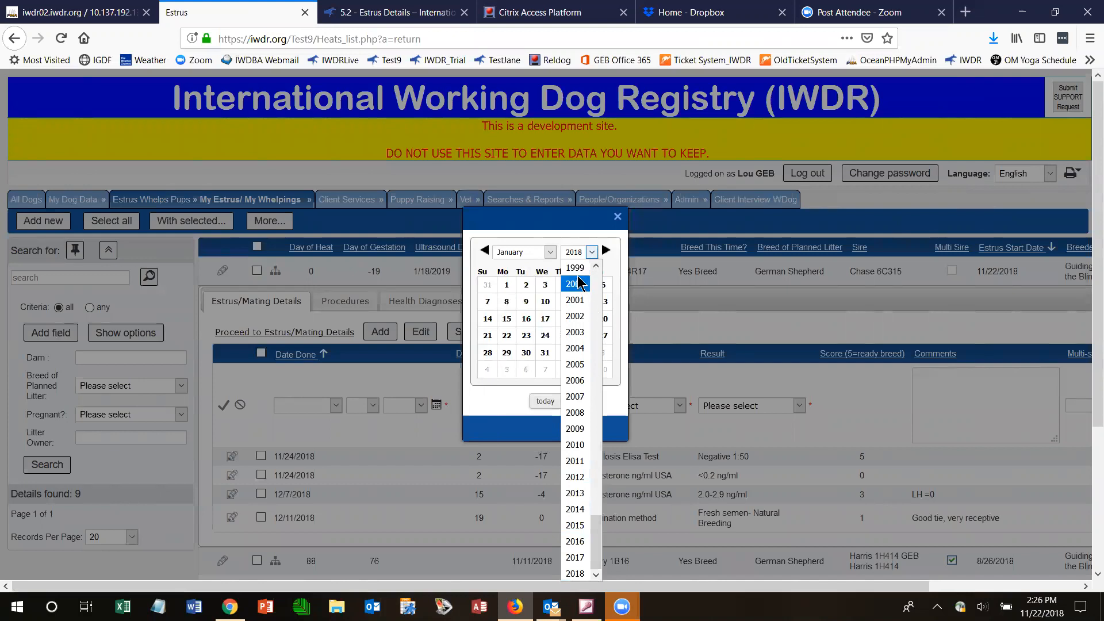
click(575, 573)
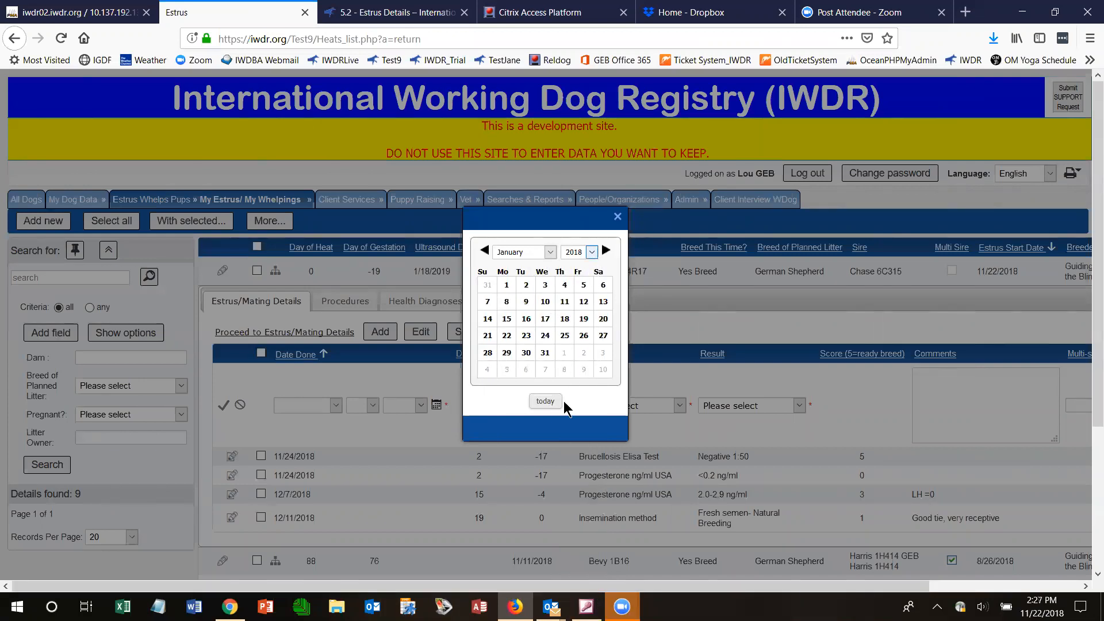
click(550, 253)
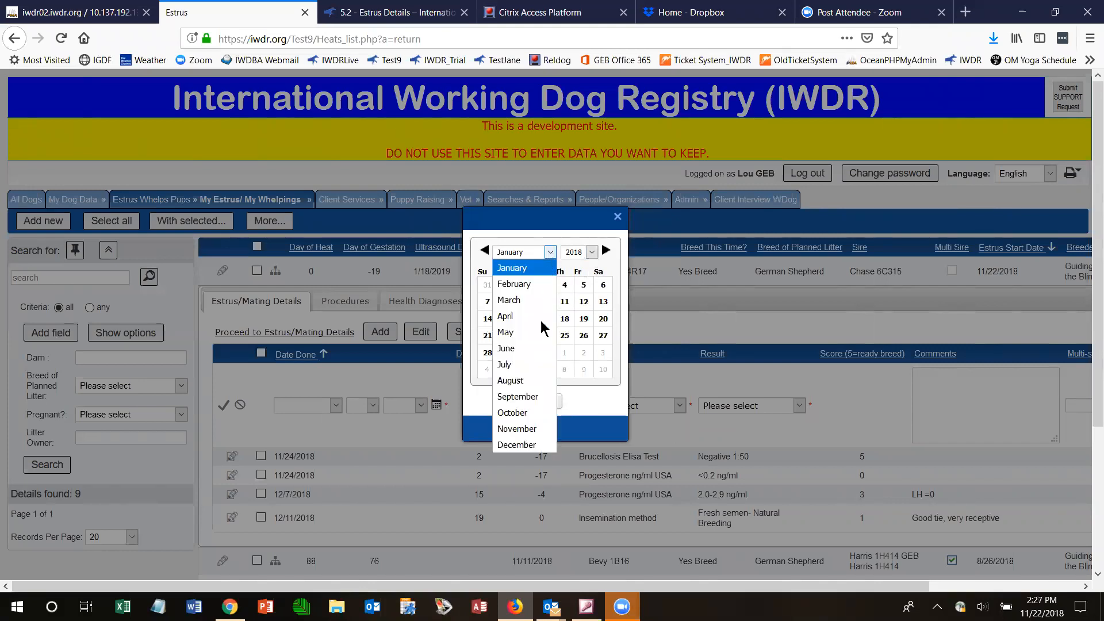
click(517, 450)
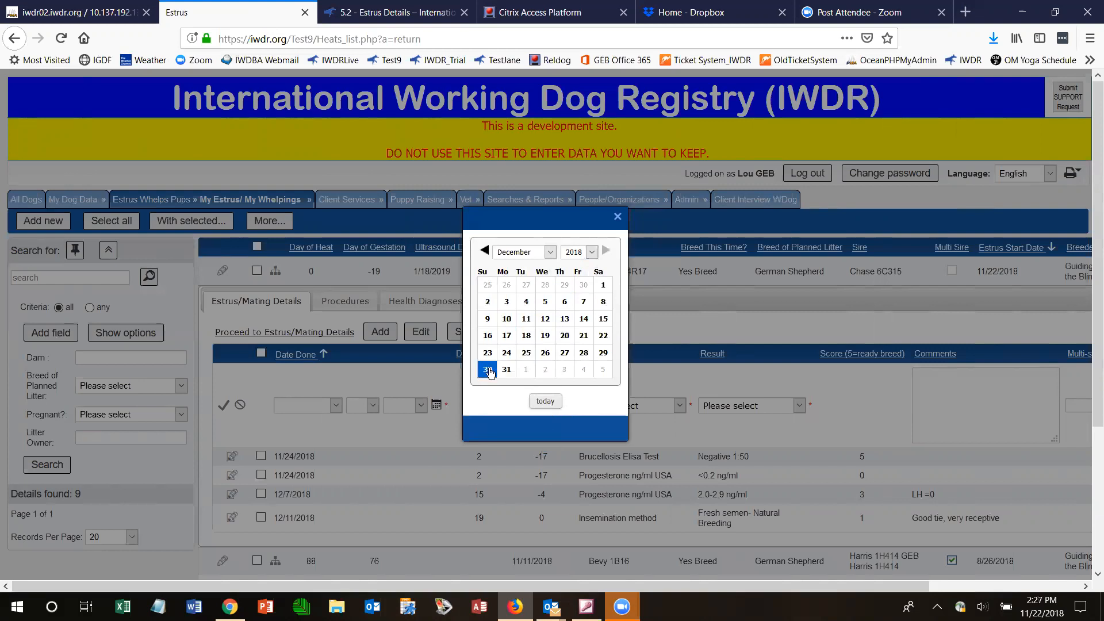
click(506, 371)
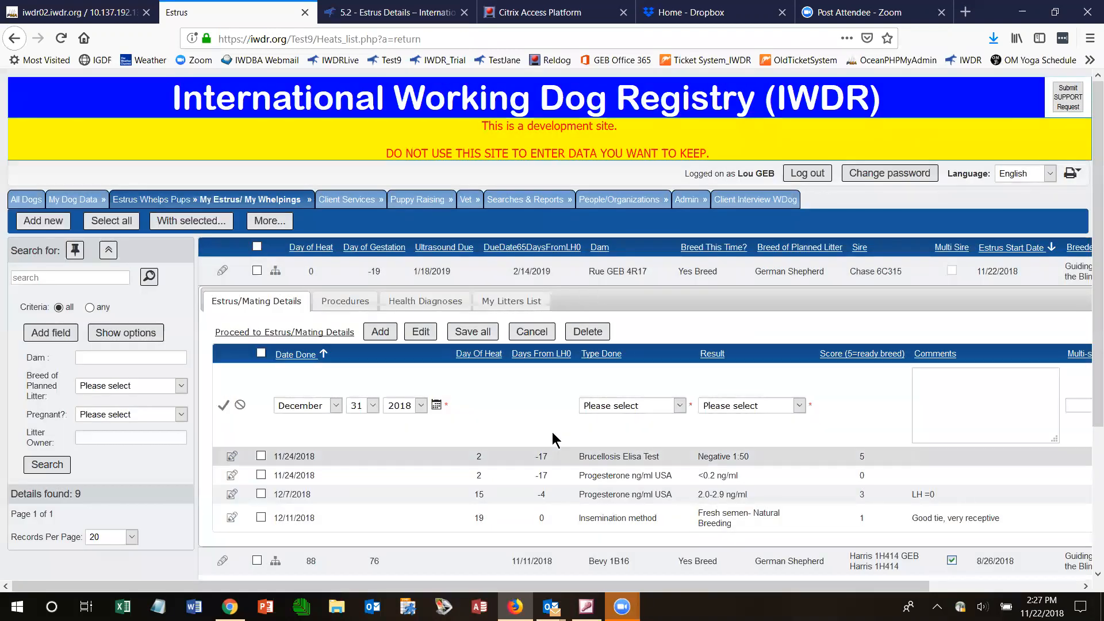
Set the new row's type to Pregnancy Check and its result to Ultrasound-Pregnant, add a comment noting 9 pups, and save the row
click(679, 406)
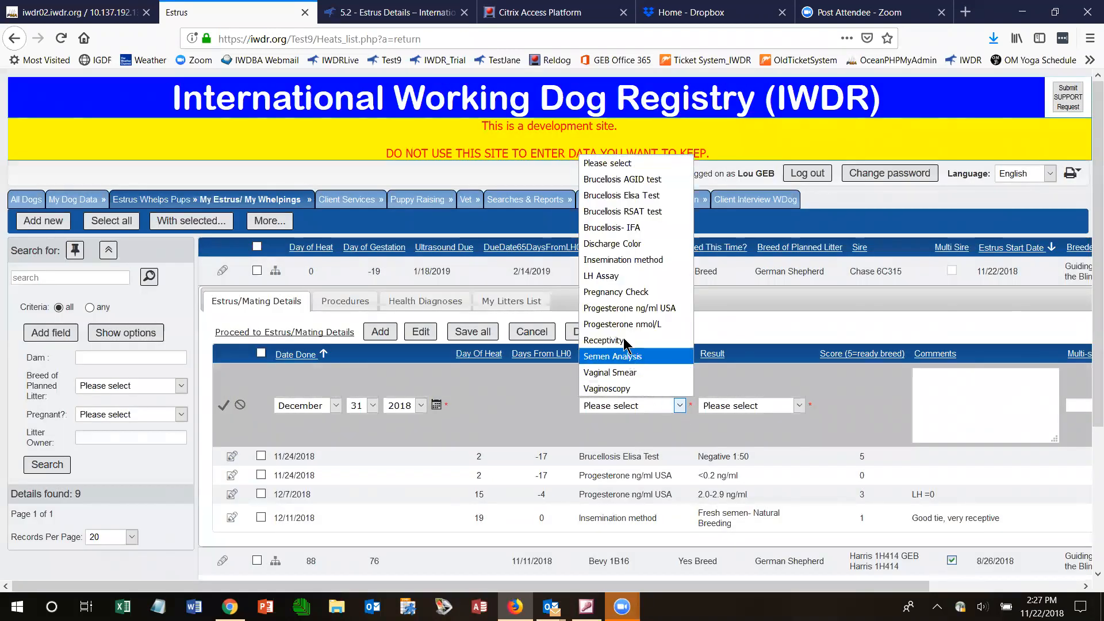
click(615, 292)
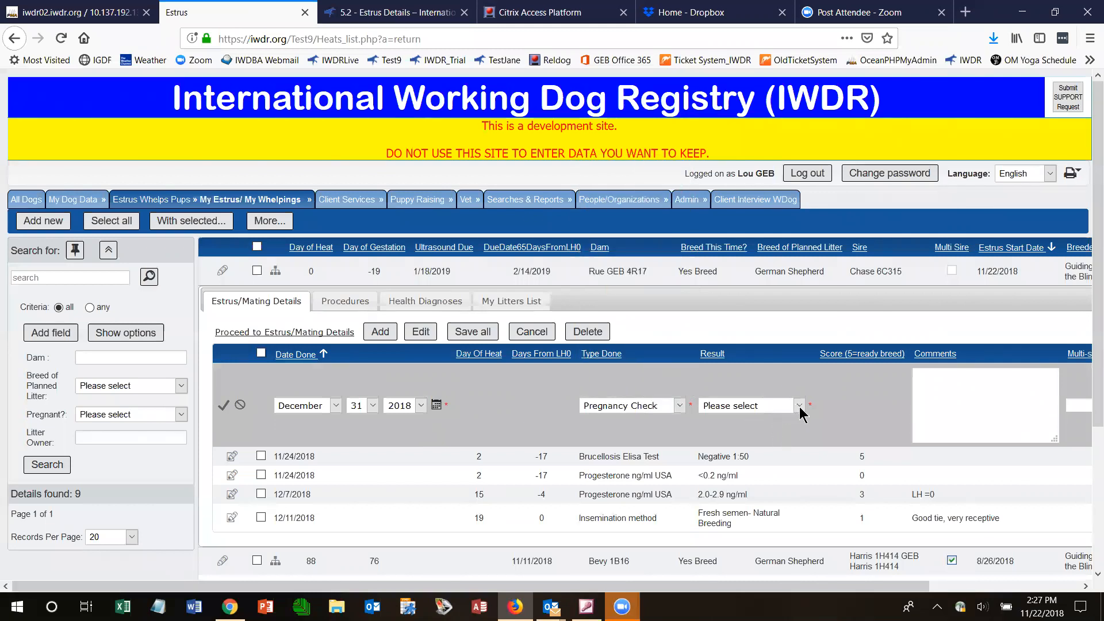
click(800, 407)
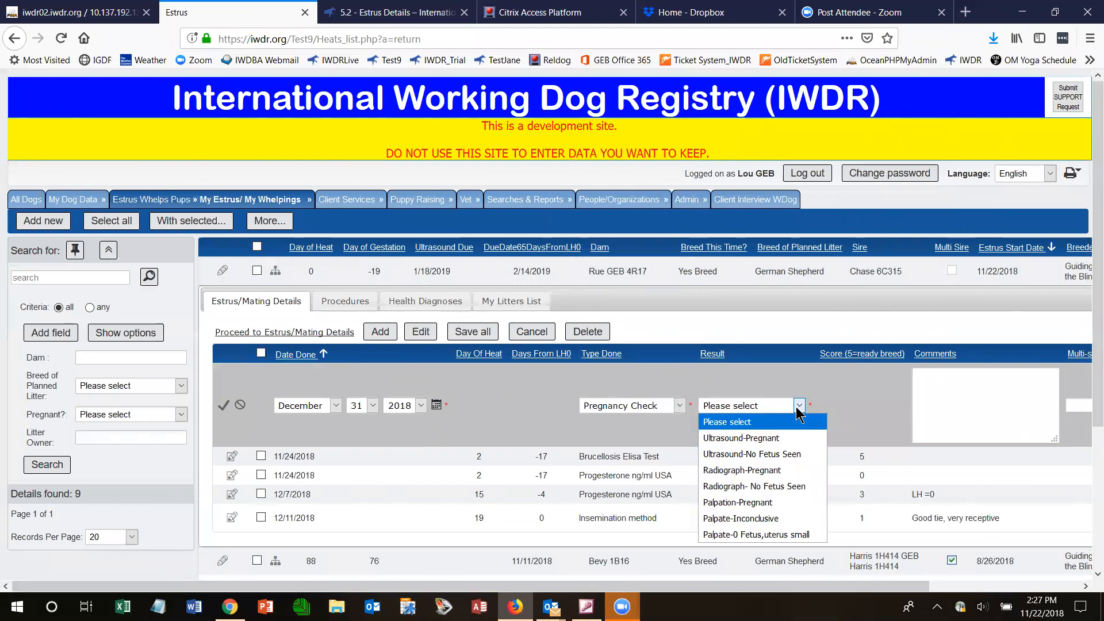
click(759, 438)
click(968, 391)
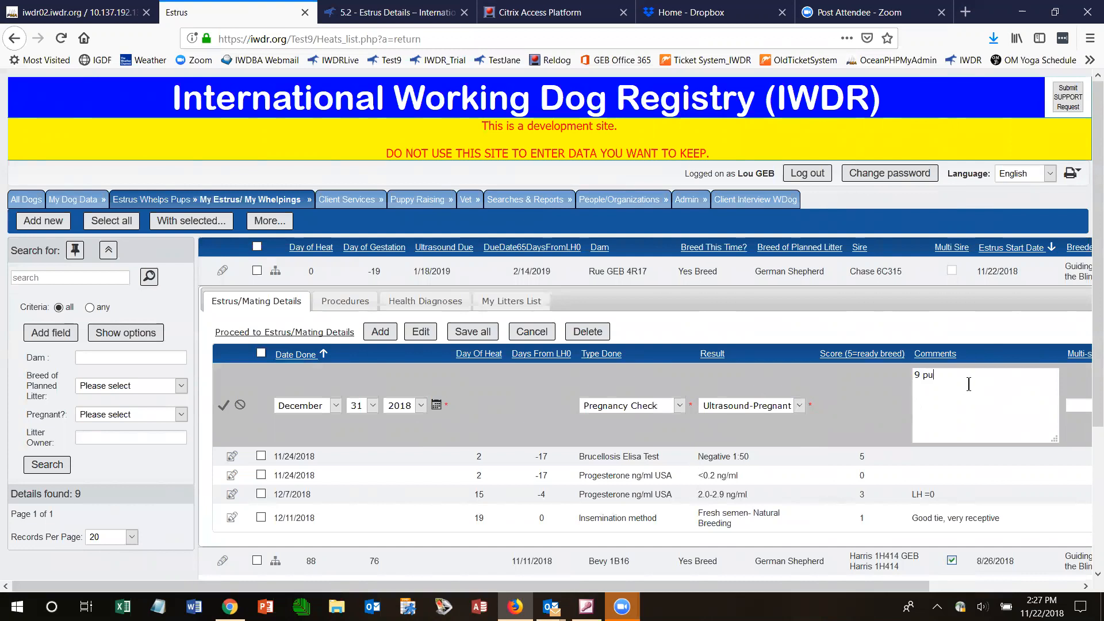
click(225, 407)
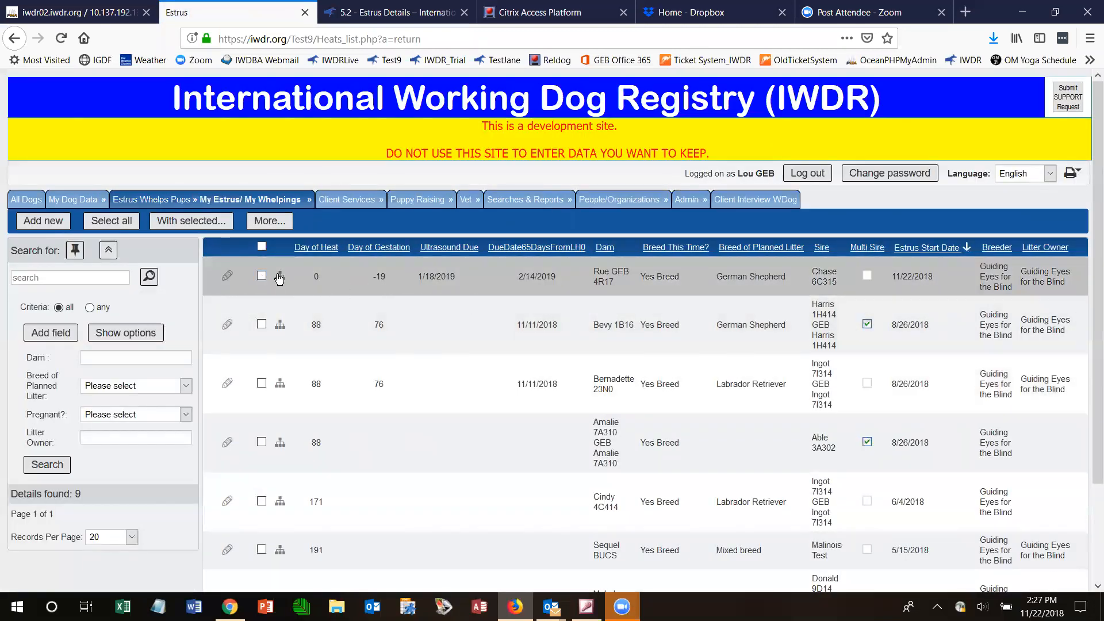
Reopen Rue GEB 4R17's estrus record for editing and save it with the pregnancy status
click(226, 278)
scroll(593, 368, down, 1)
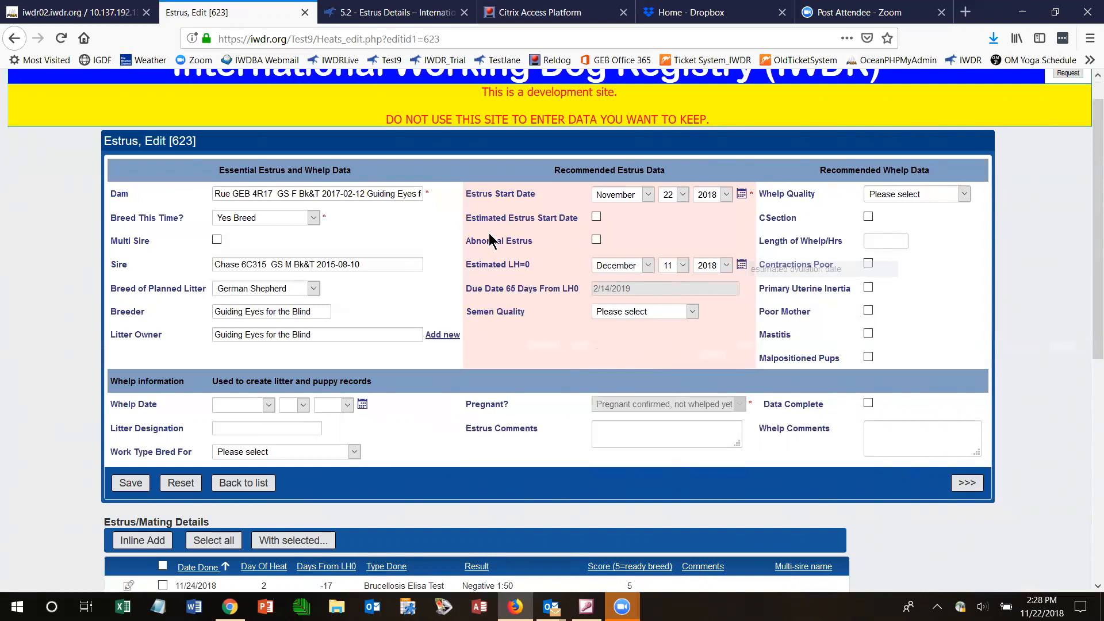
click(127, 486)
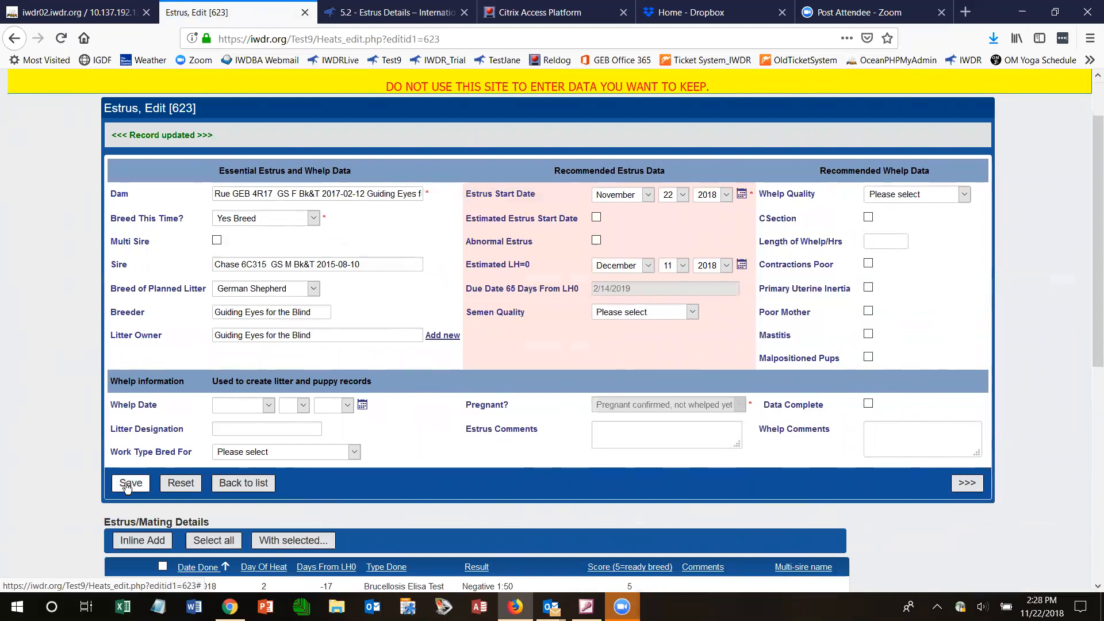
click(1037, 584)
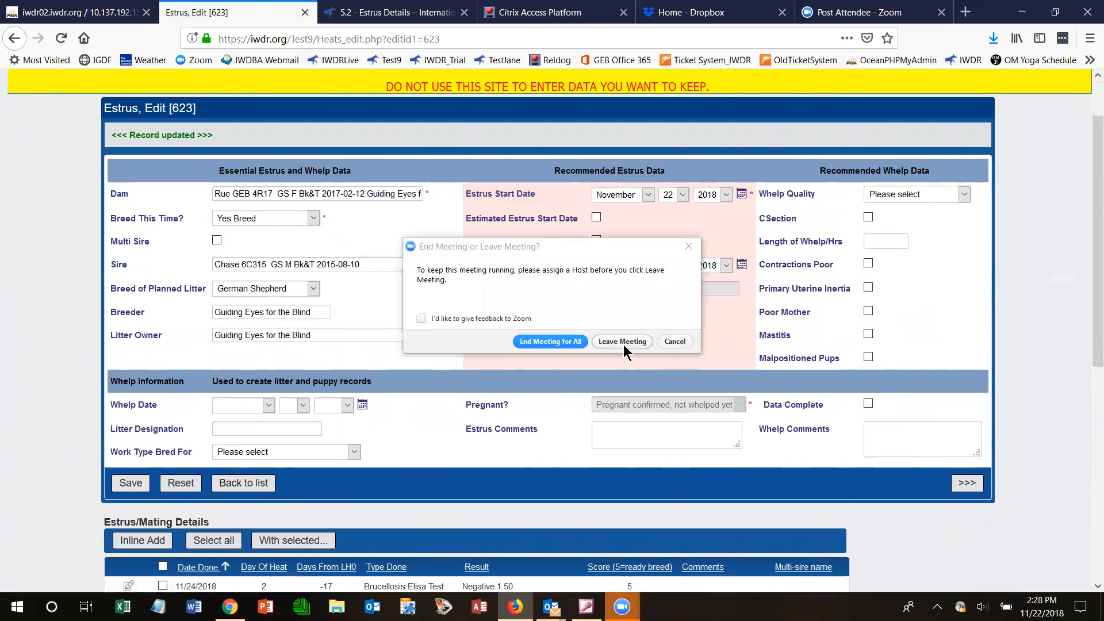